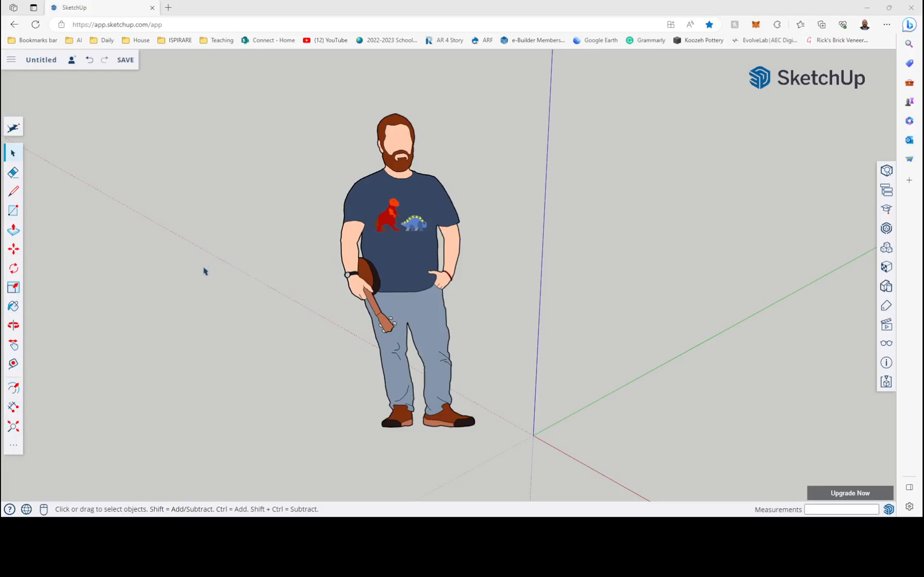
- Draw a 48' by 144' rectangle on the ground from the origin, with its long side along the green axis
{"action": "scroll", "coordinate": [172, 252], "scroll_direction": "down", "scroll_amount": 5}
{"action": "scroll", "coordinate": [172, 252], "scroll_direction": "down", "scroll_amount": 3}
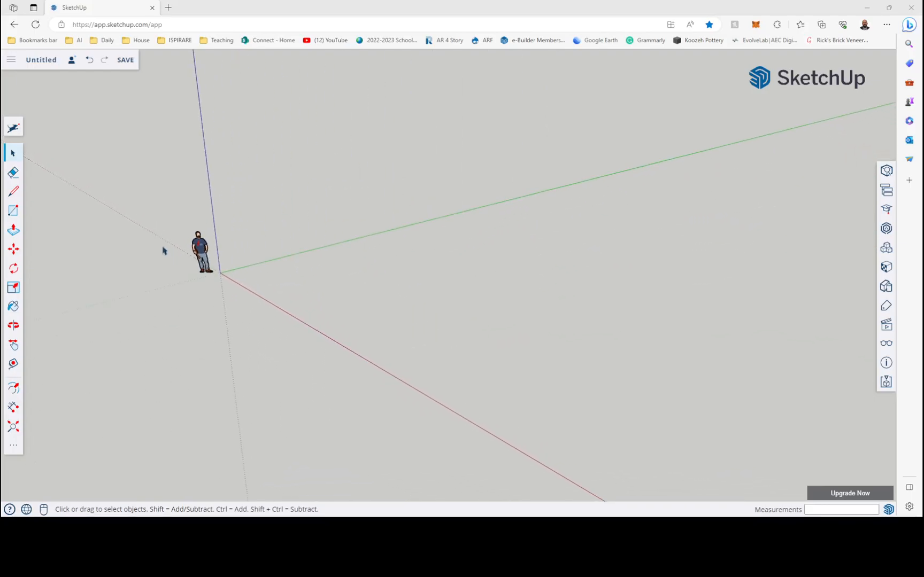
{"action": "left_click", "coordinate": [9, 213]}
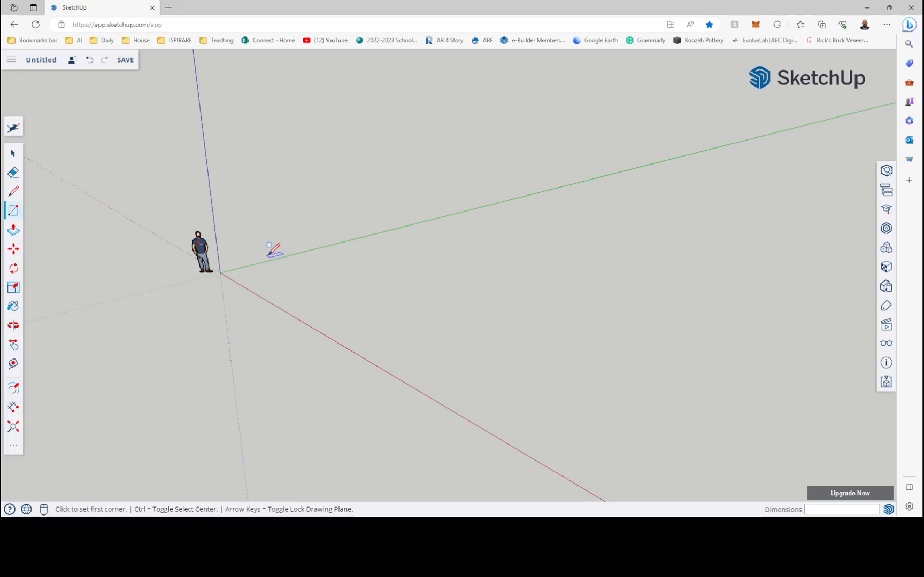
{"action": "left_click", "coordinate": [220, 272]}
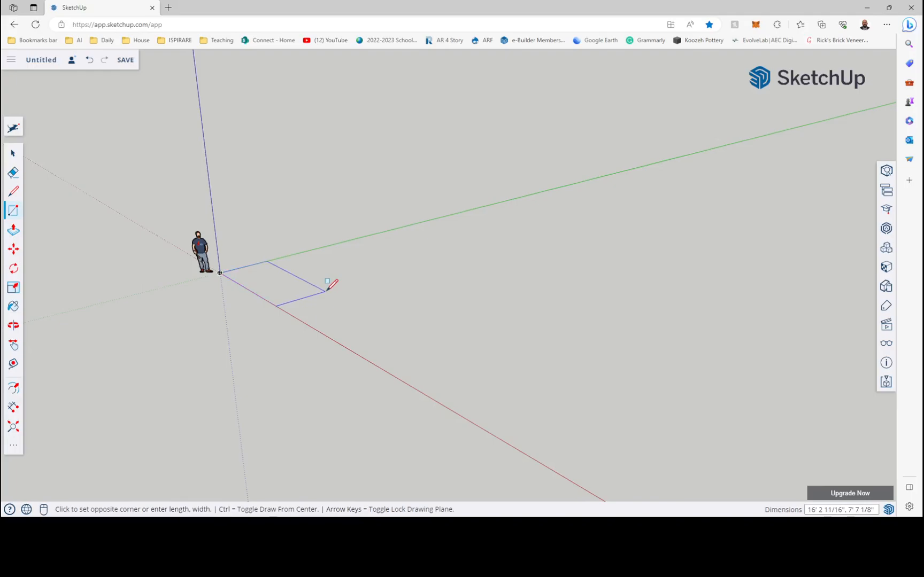
{"action": "type", "text": "48'x144"}
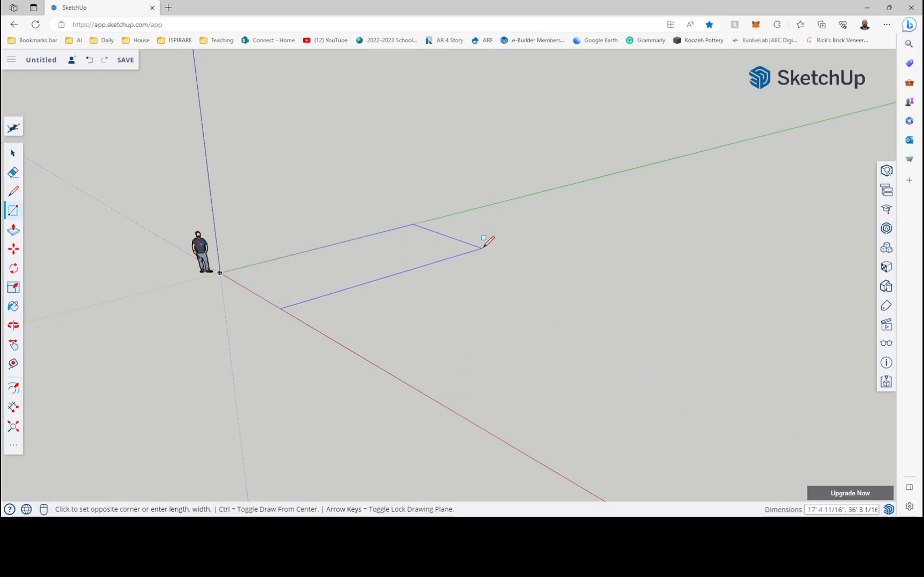
{"action": "type", "text": "44"}
{"action": "type", "text": "'"}
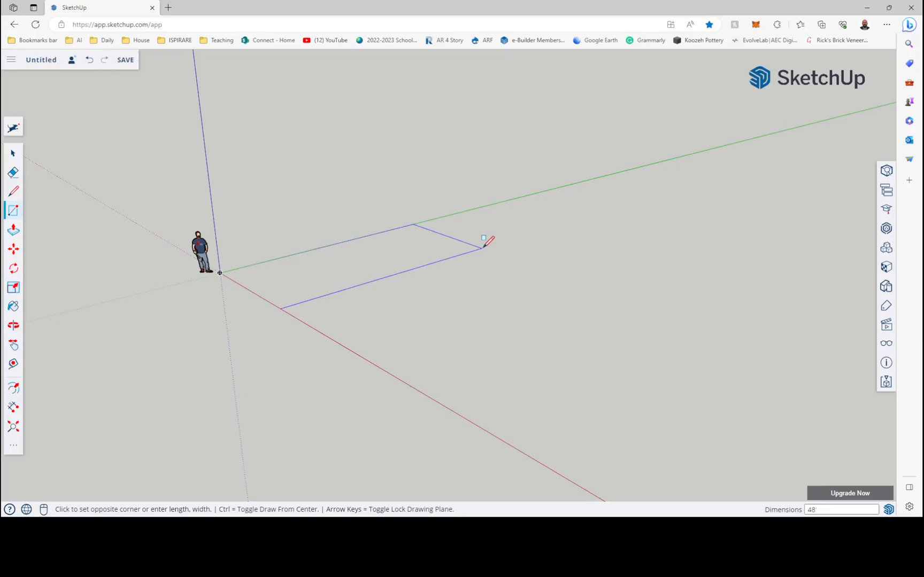
{"action": "type", "text": ",144'"}
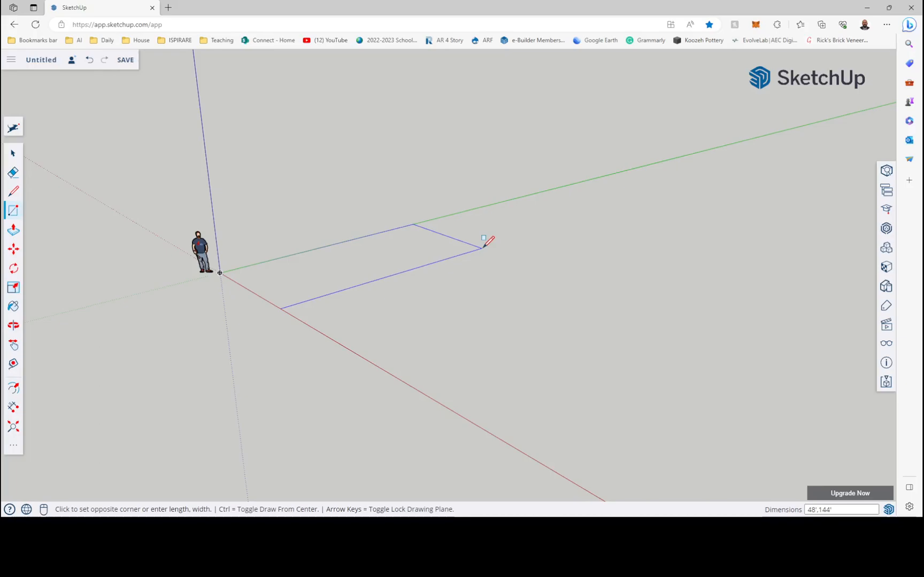
{"action": "key", "text": "Return"}
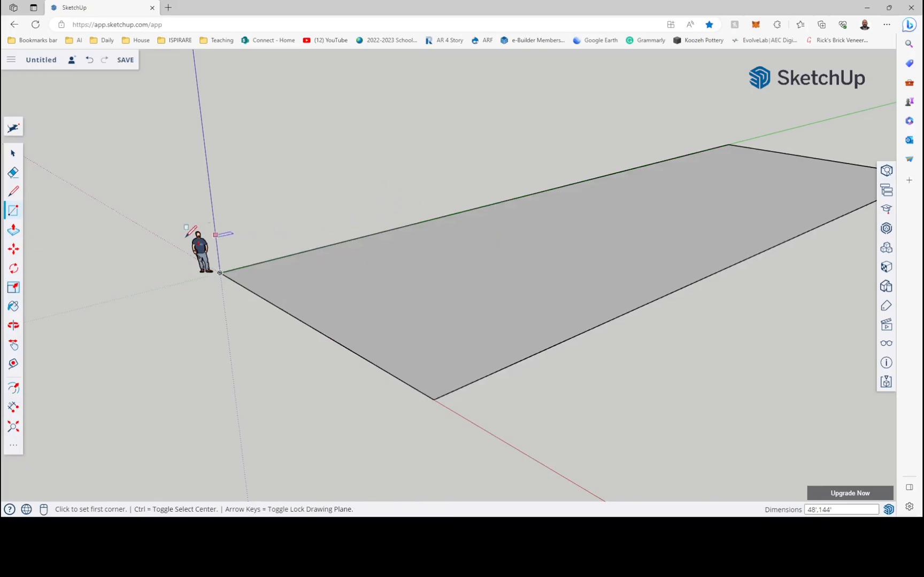
- Push/Pull the rectangle up 48' into a box
{"action": "left_click", "coordinate": [15, 232]}
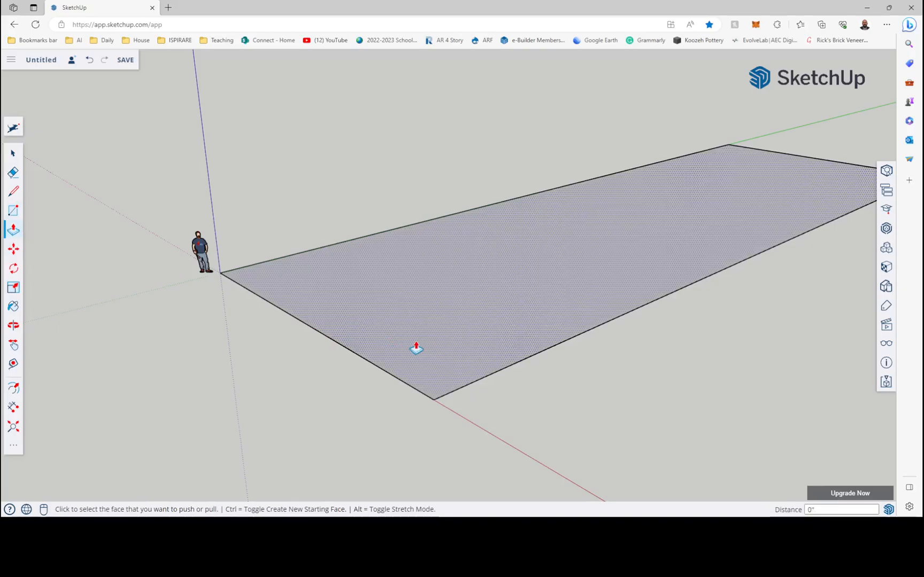
{"action": "left_click", "coordinate": [439, 349]}
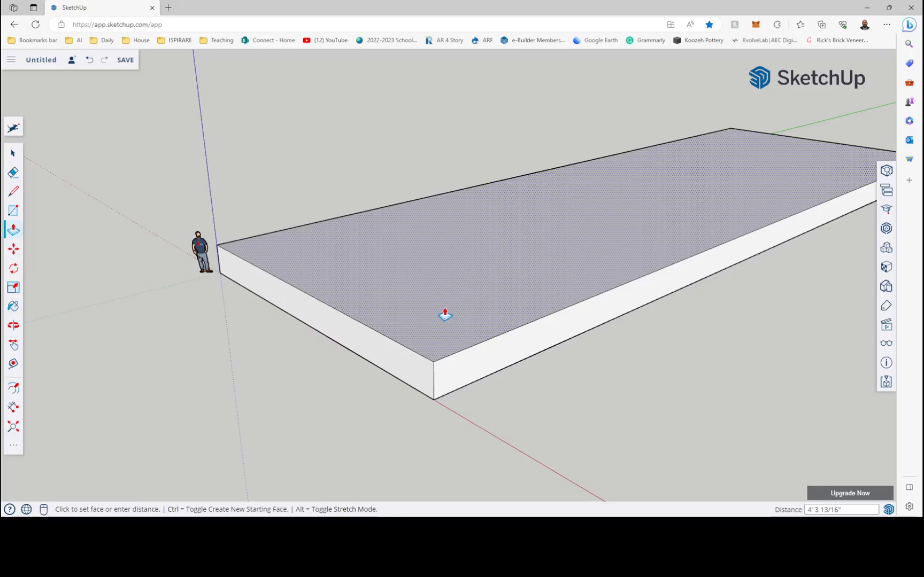
{"action": "type", "text": "48"}
{"action": "key", "text": "Return"}
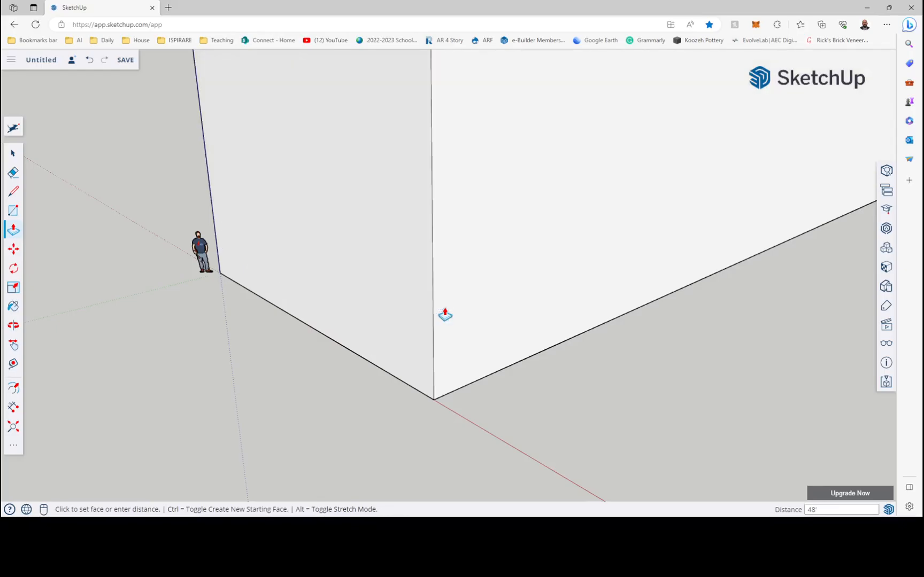
- Select the whole box with all its faces and edges and make it a component with the default definition name
{"action": "scroll", "coordinate": [259, 289], "scroll_direction": "down", "scroll_amount": 5}
{"action": "middle_click_drag", "start_coordinate": [264, 313], "coordinate": [416, 305]}
{"action": "key", "text": "p"}
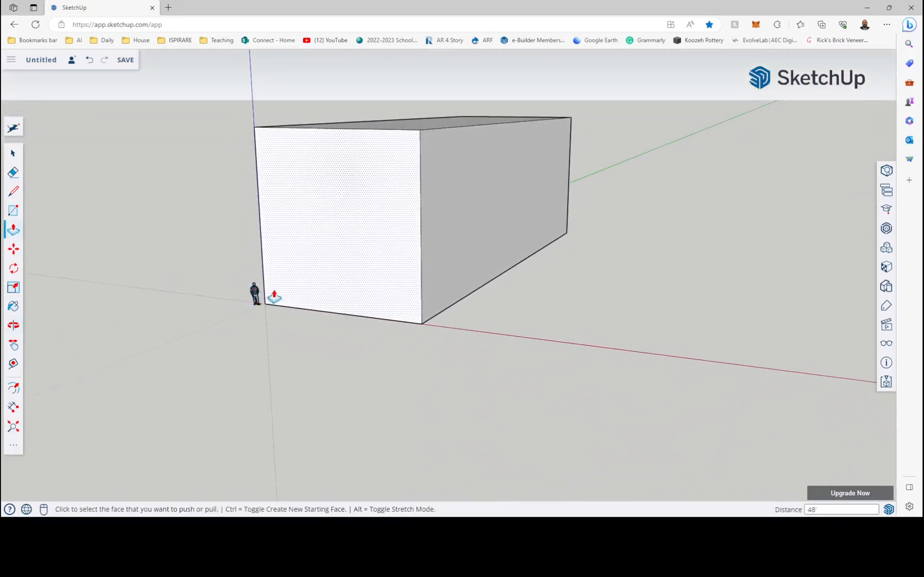
{"action": "middle_click_drag", "start_coordinate": [457, 266], "coordinate": [335, 320]}
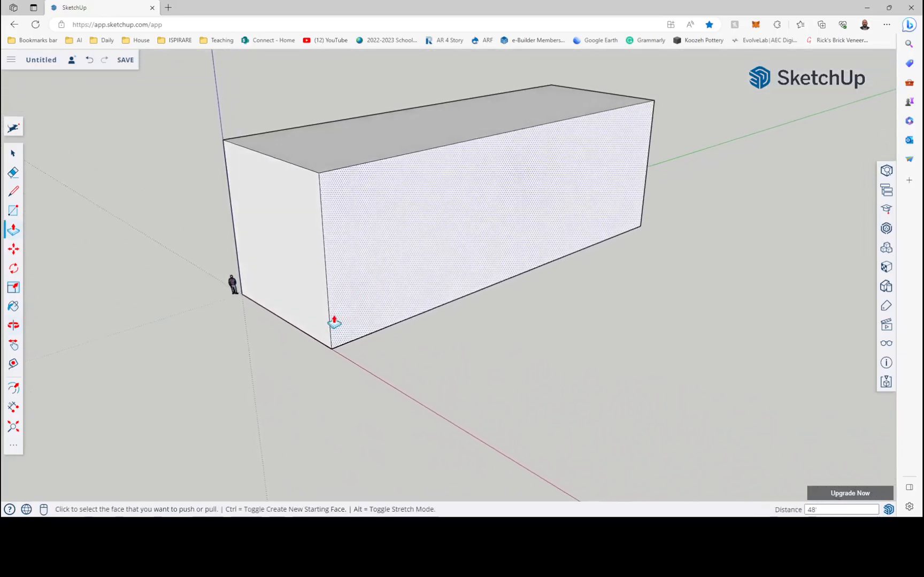
{"action": "left_click", "coordinate": [15, 153]}
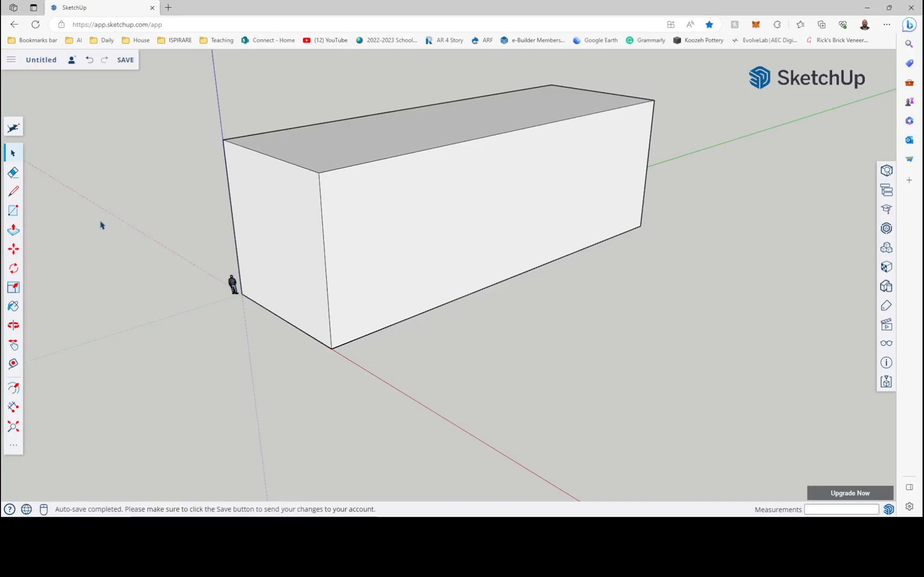
{"action": "triple_click", "coordinate": [399, 277]}
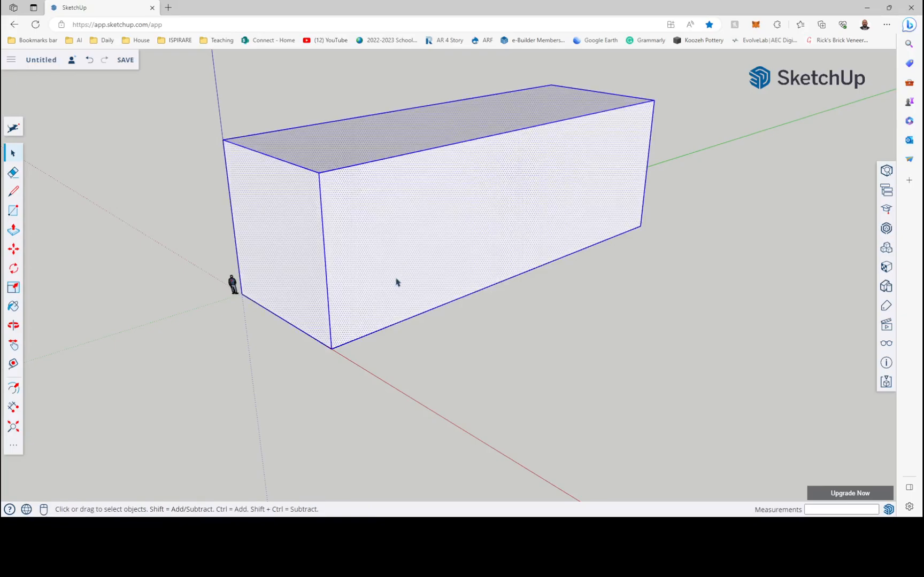
{"action": "right_click", "coordinate": [423, 222]}
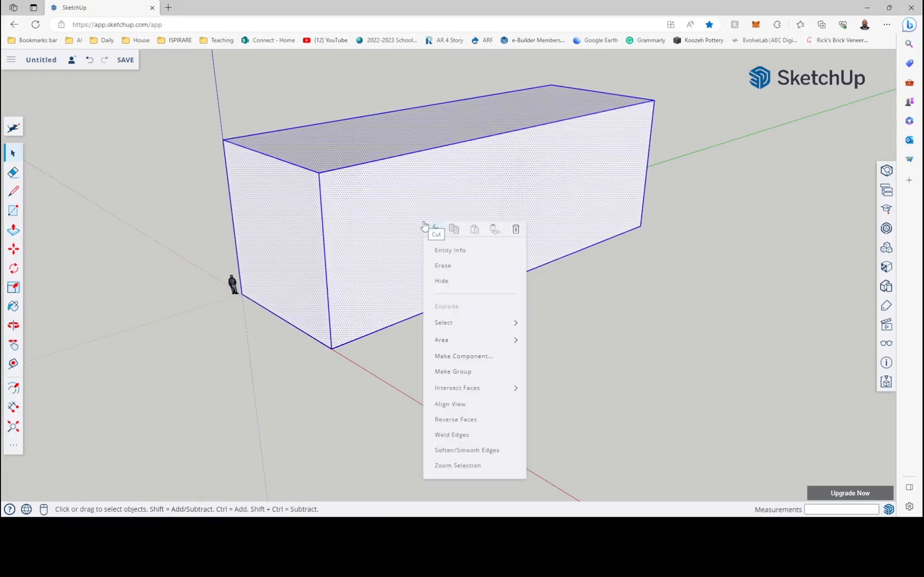
{"action": "left_click", "coordinate": [485, 359]}
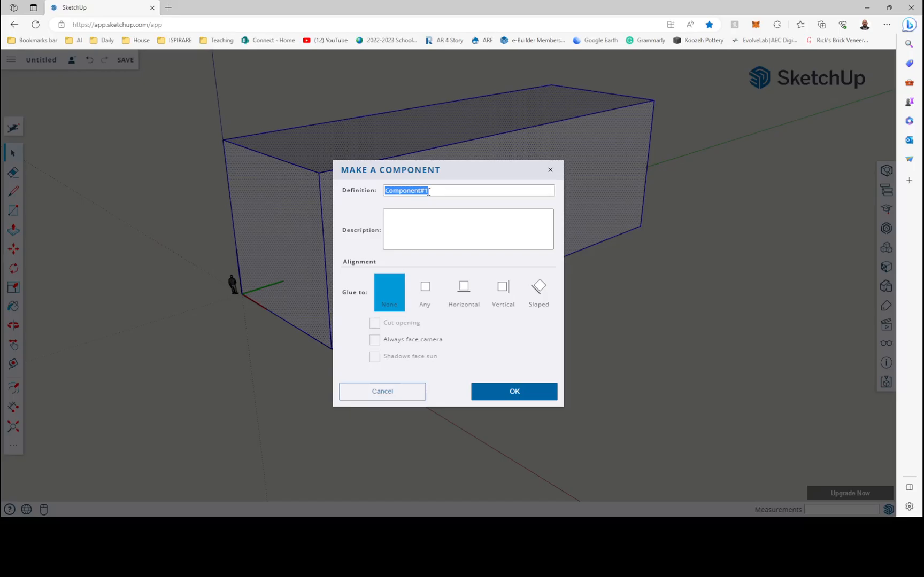
{"action": "left_click", "coordinate": [489, 394]}
- Copy the box component 200' along the green axis, using its near bottom corner as the base point
{"action": "scroll", "coordinate": [161, 351], "scroll_direction": "down", "scroll_amount": 3}
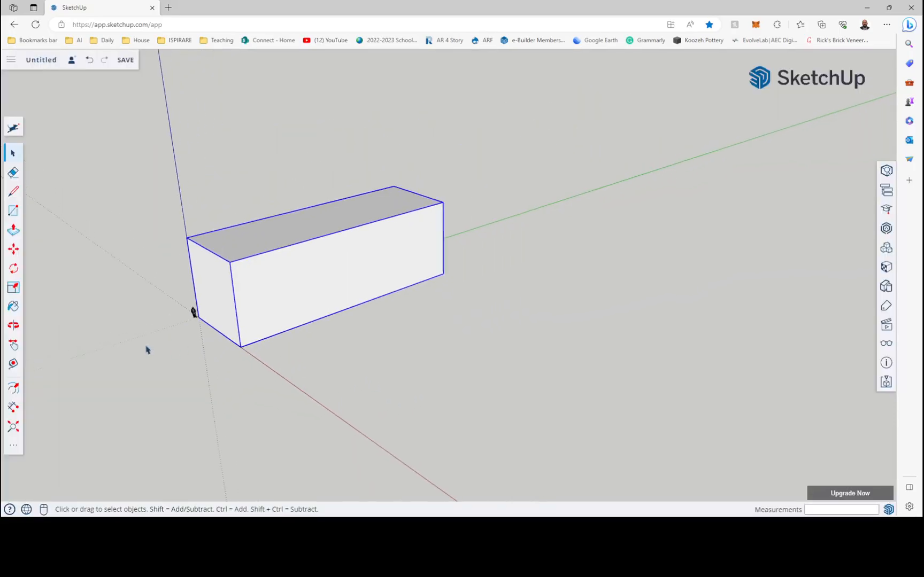
{"action": "scroll", "coordinate": [227, 348], "scroll_direction": "down", "scroll_amount": 4}
{"action": "scroll", "coordinate": [221, 345], "scroll_direction": "down", "scroll_amount": 2}
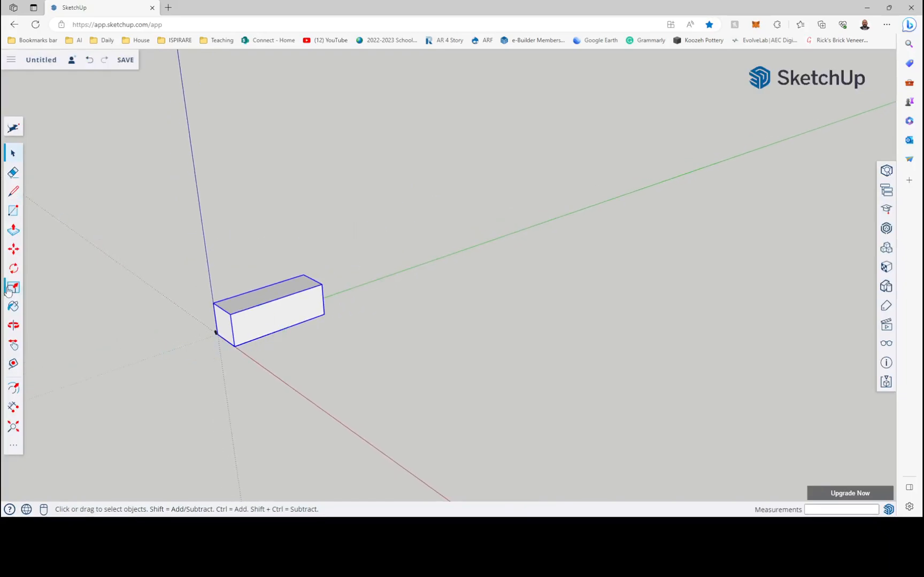
{"action": "left_click", "coordinate": [14, 249]}
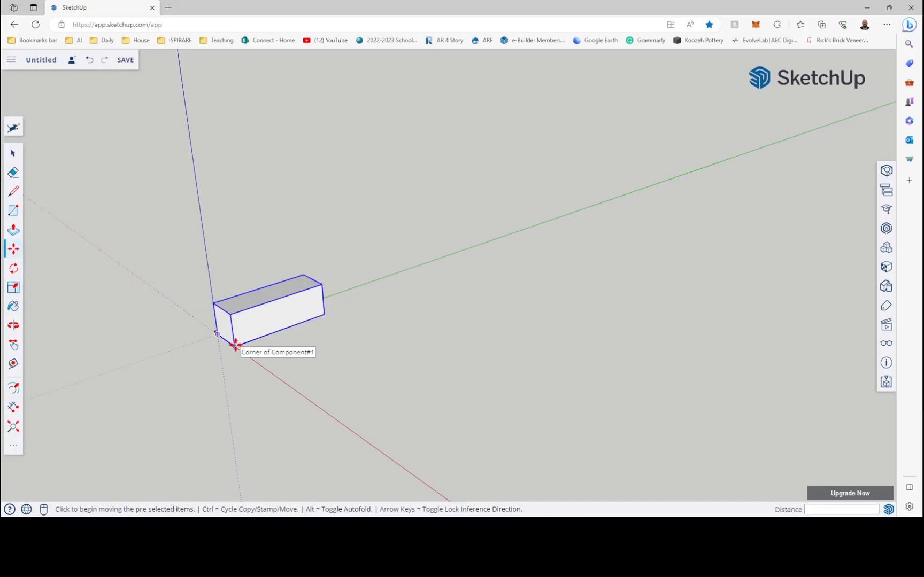
{"action": "key", "text": "ctrl"}
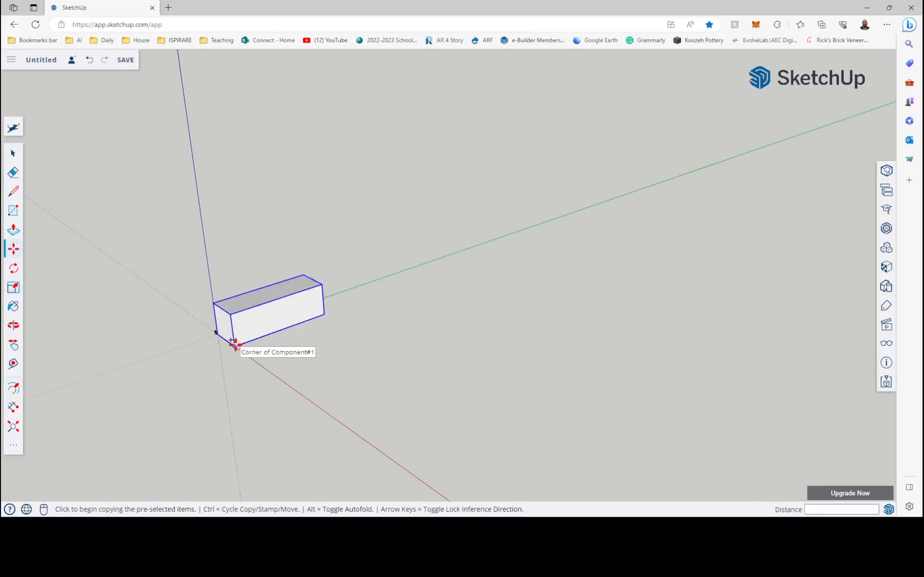
{"action": "left_click", "coordinate": [235, 347]}
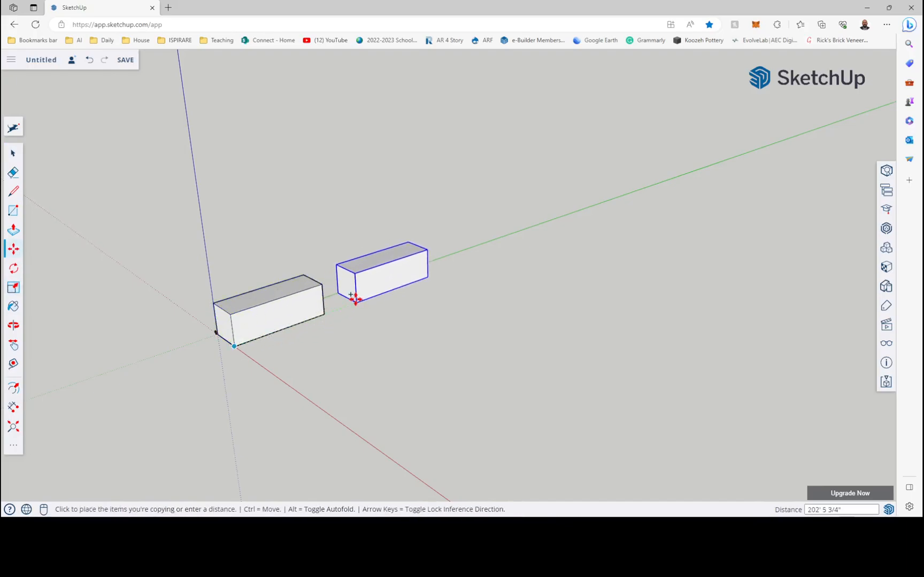
{"action": "type", "text": "200"}
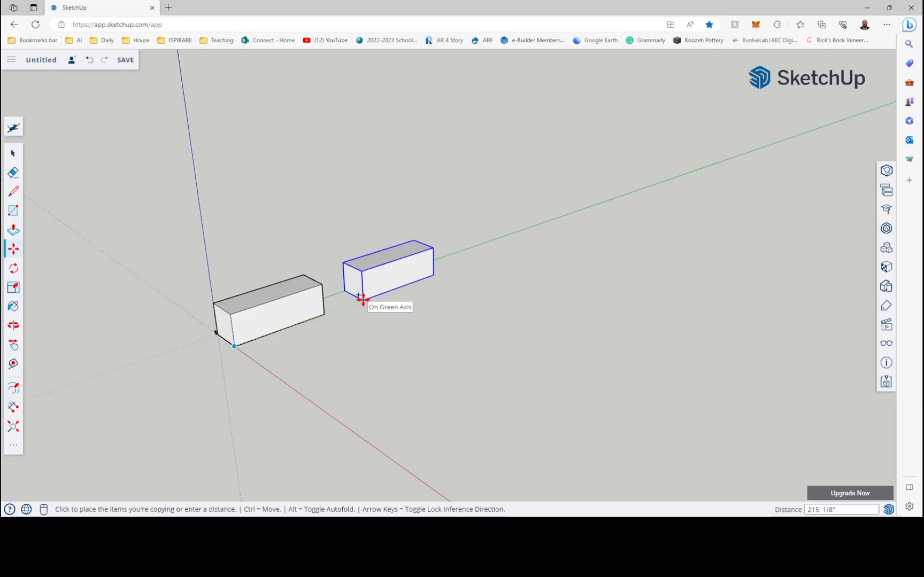
{"action": "type", "text": "200"}
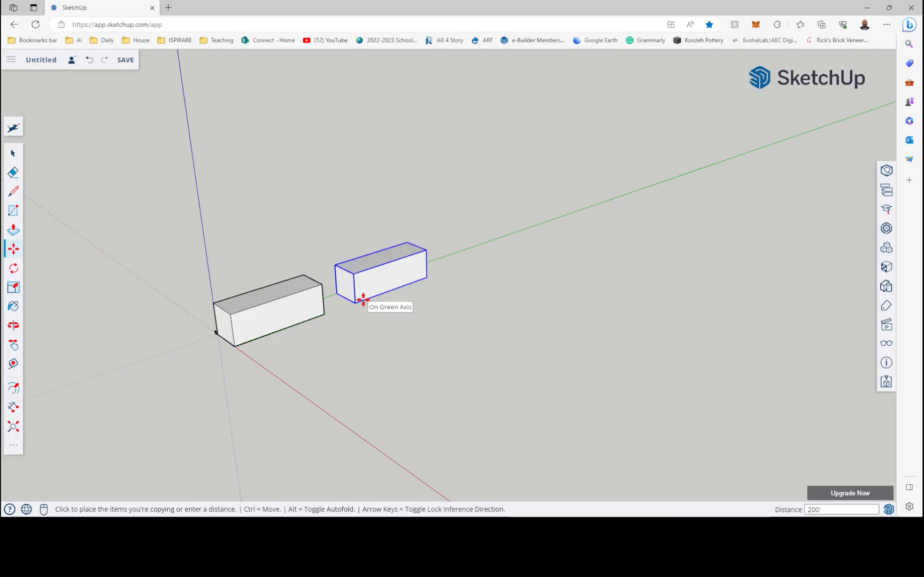
{"action": "left_click", "coordinate": [363, 300]}
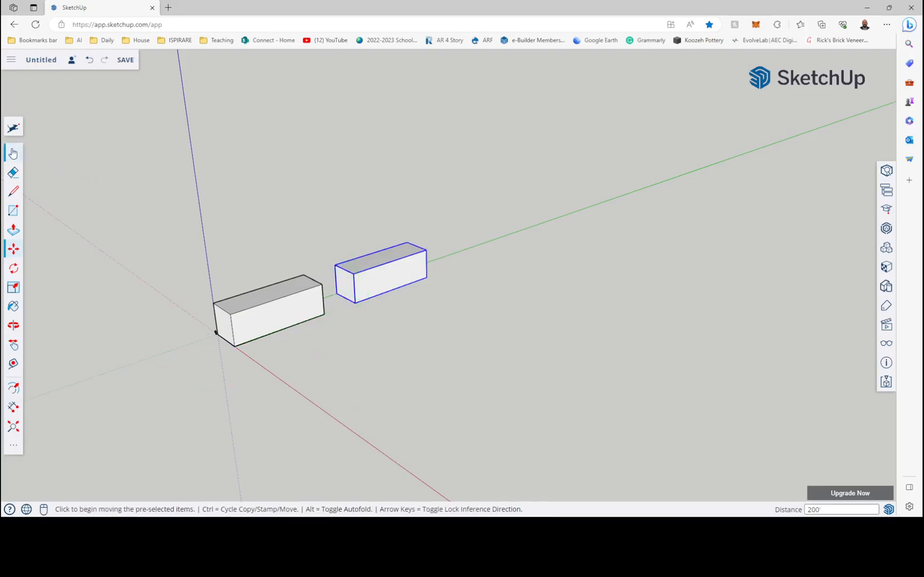
- Inside the box component at the origin, draw a stepped line on the long face from its upper edge to its far vertical edge
{"action": "left_click", "coordinate": [13, 153]}
{"action": "scroll", "coordinate": [261, 344], "scroll_direction": "up", "scroll_amount": 5}
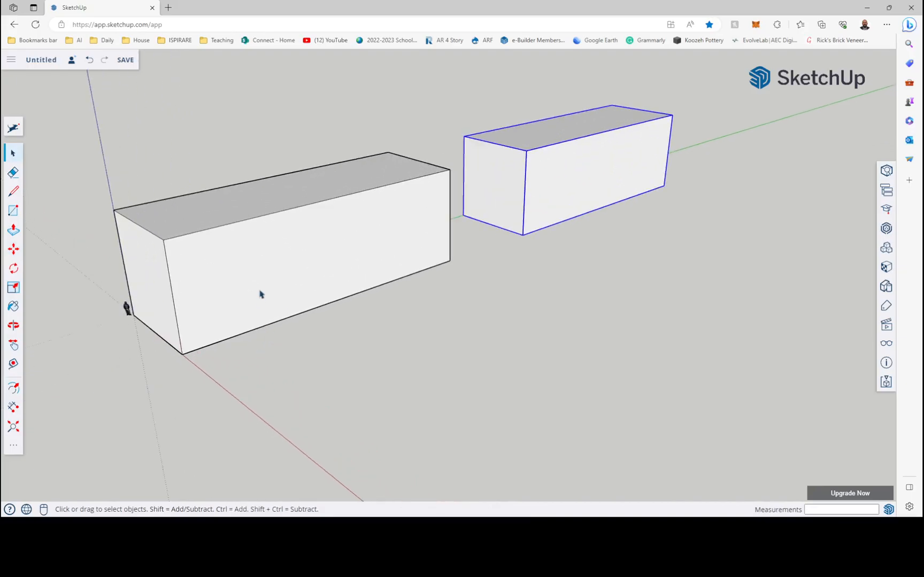
{"action": "scroll", "coordinate": [259, 293], "scroll_direction": "up", "scroll_amount": 1}
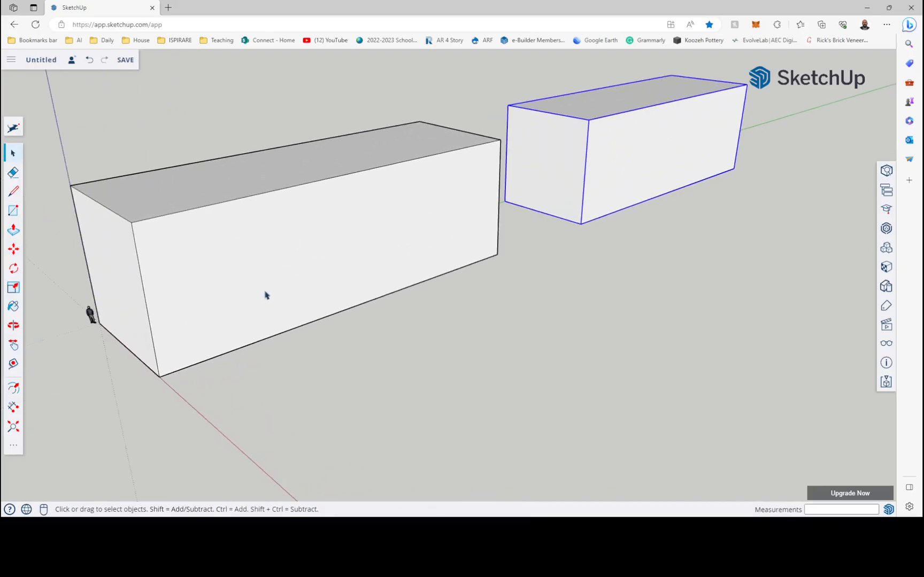
{"action": "left_click", "coordinate": [265, 294]}
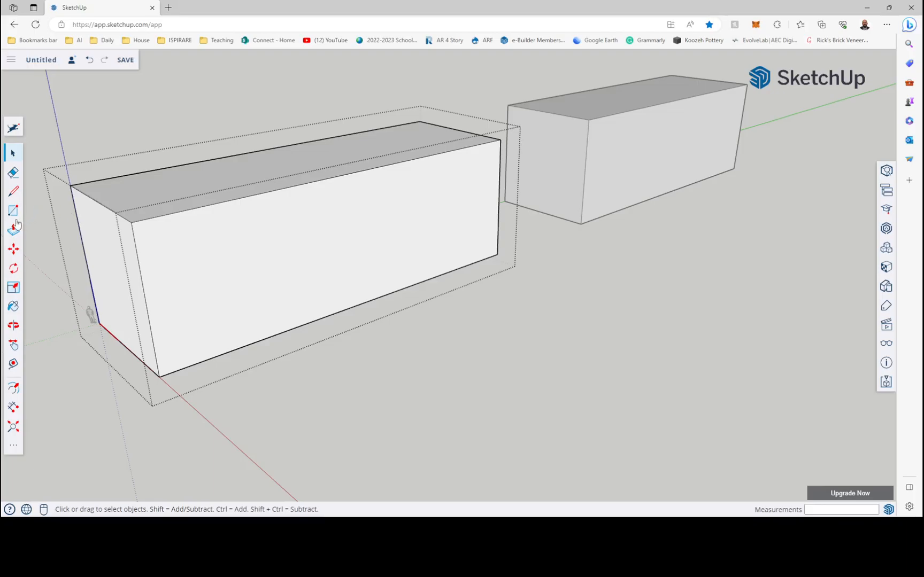
{"action": "left_click", "coordinate": [208, 206]}
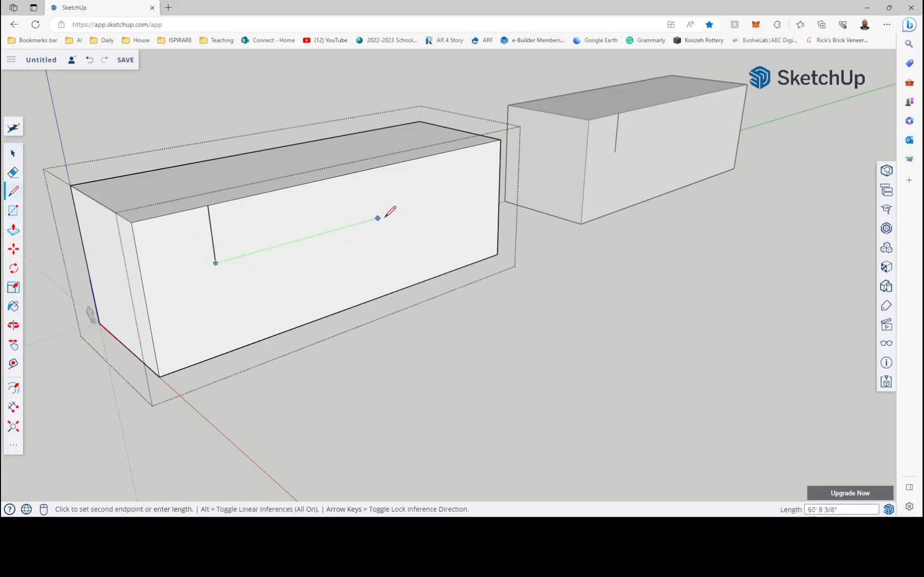
{"action": "left_click", "coordinate": [467, 193]}
{"action": "left_click", "coordinate": [467, 215]}
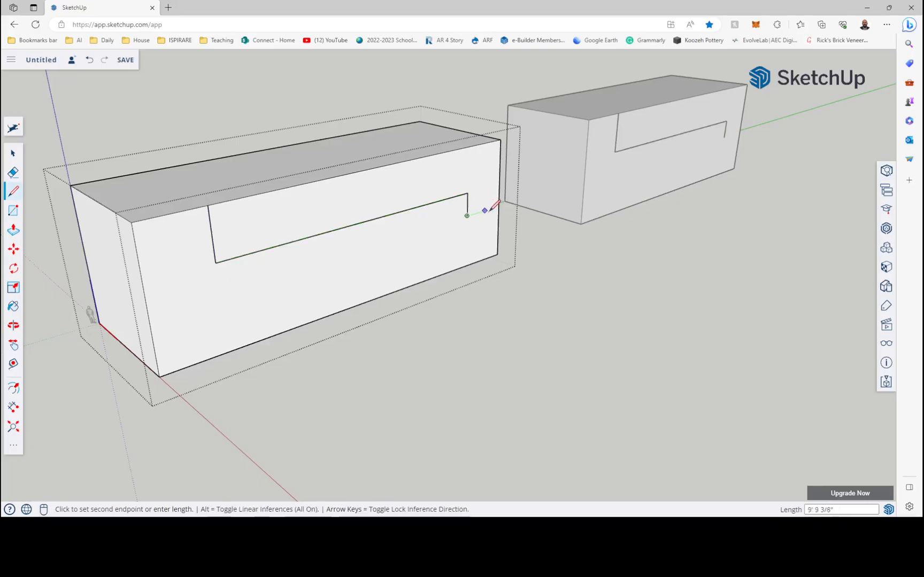
{"action": "left_click", "coordinate": [498, 206]}
{"action": "left_click", "coordinate": [13, 154]}
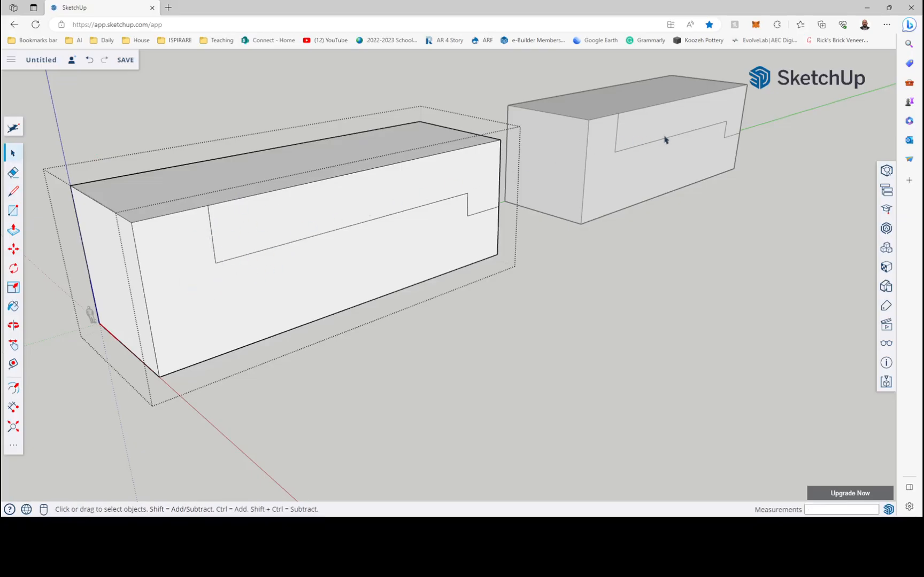
{"action": "left_click", "coordinate": [559, 250]}
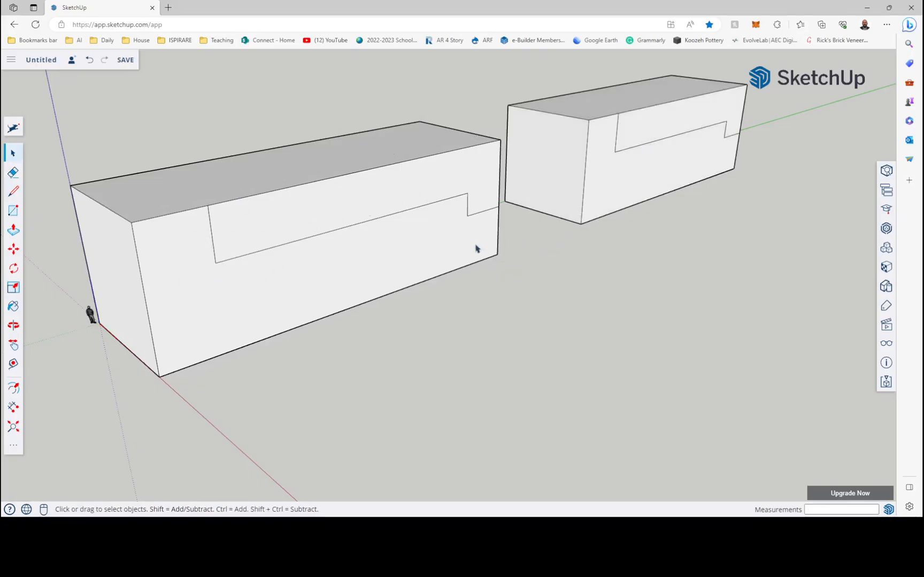
- Inside the component at the origin, push the long face's stepped upper area back about 30' 6 1/2" and finish editing
{"action": "left_click", "coordinate": [594, 195]}
{"action": "left_click", "coordinate": [408, 258]}
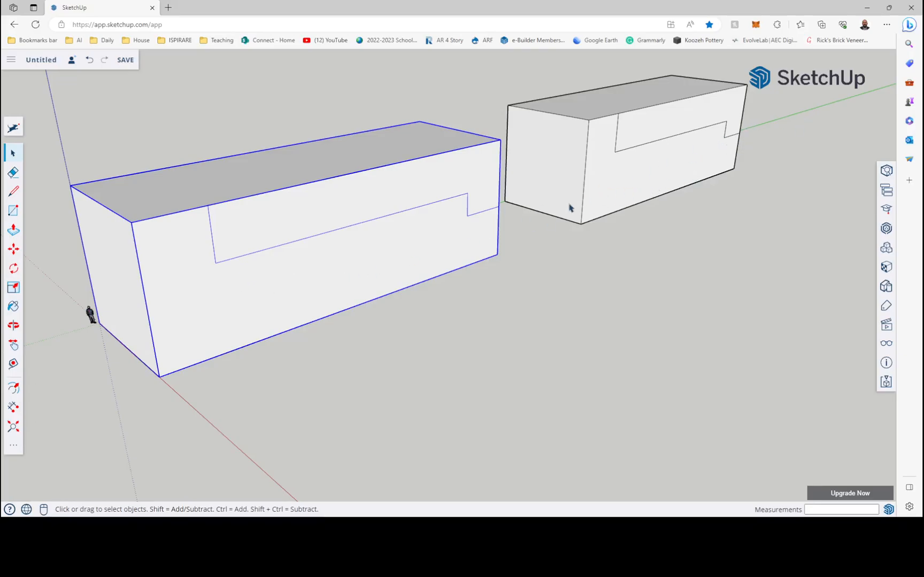
{"action": "double_click", "coordinate": [387, 261]}
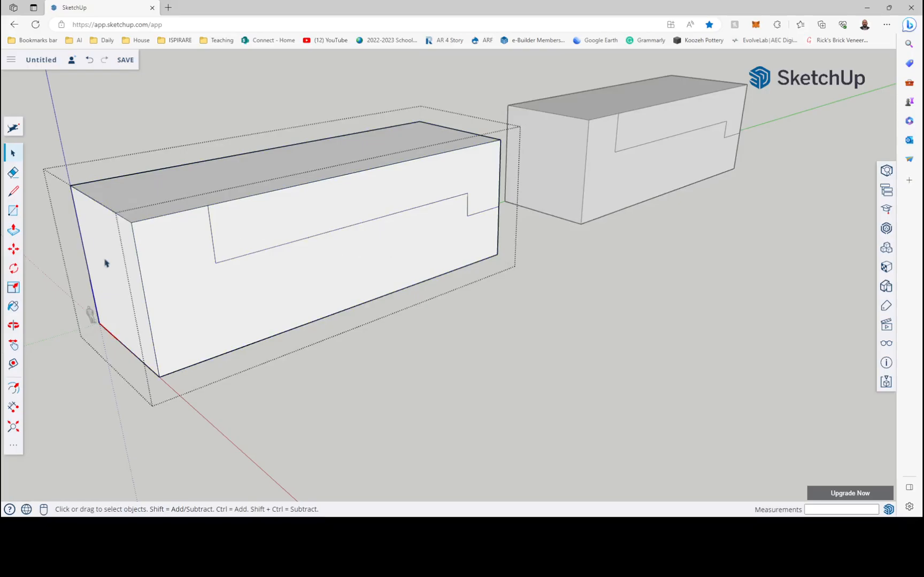
{"action": "left_click", "coordinate": [13, 231]}
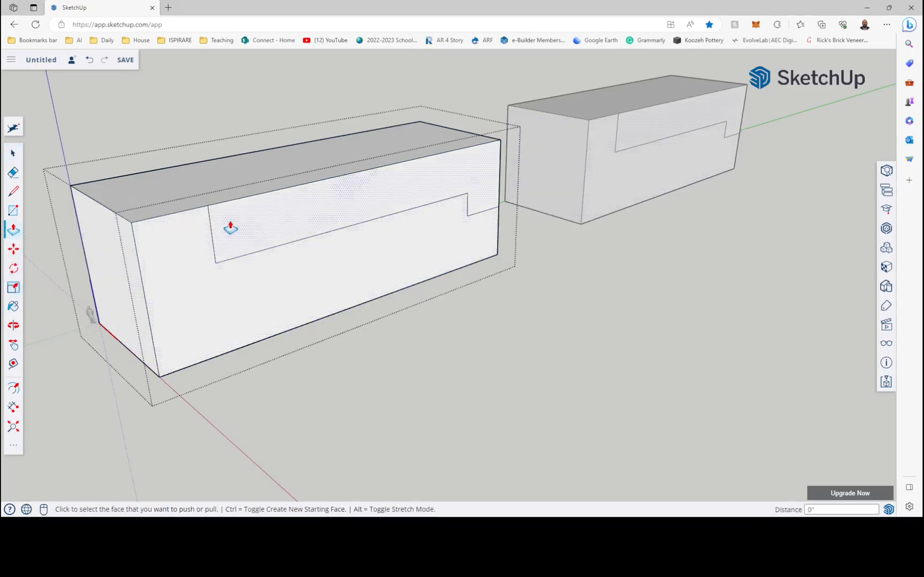
{"action": "left_click", "coordinate": [272, 227]}
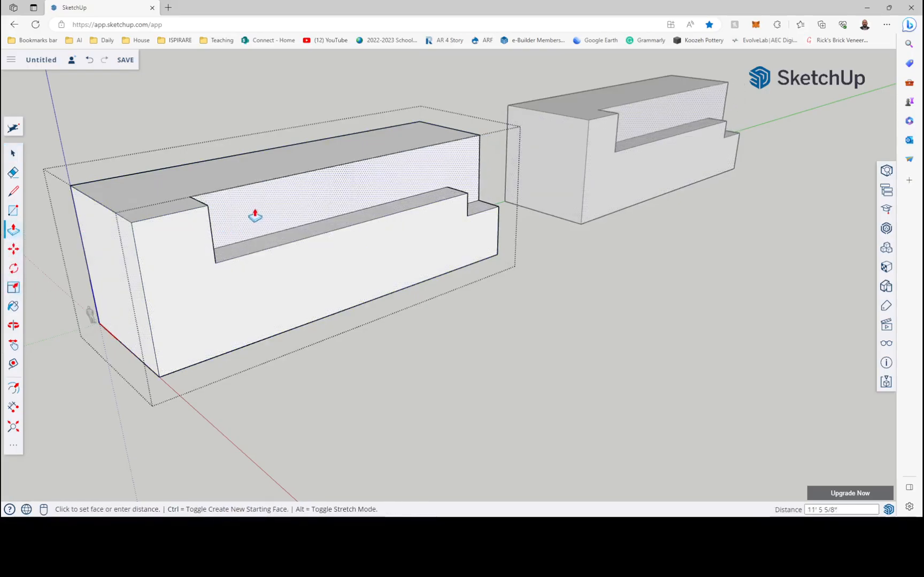
{"action": "left_click", "coordinate": [228, 200]}
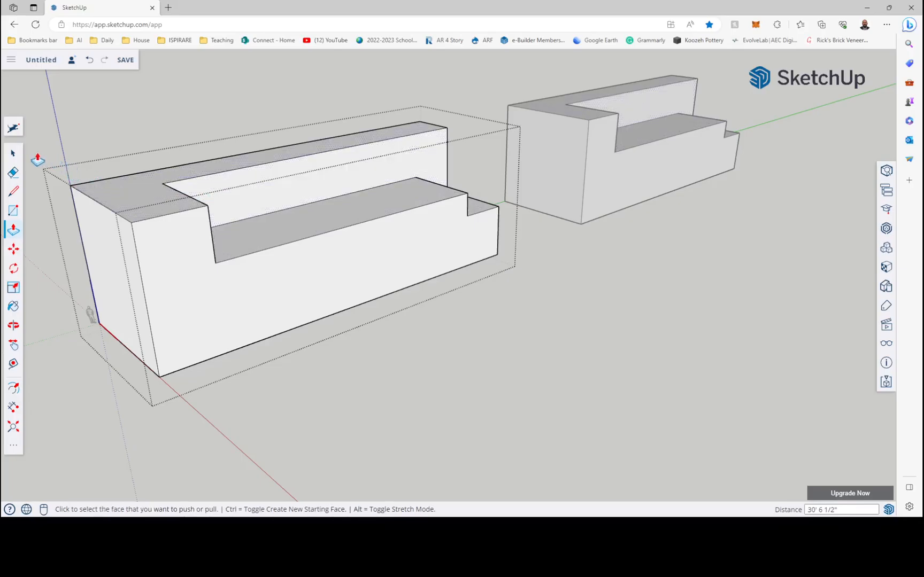
{"action": "left_click", "coordinate": [14, 153]}
{"action": "left_click", "coordinate": [588, 305]}
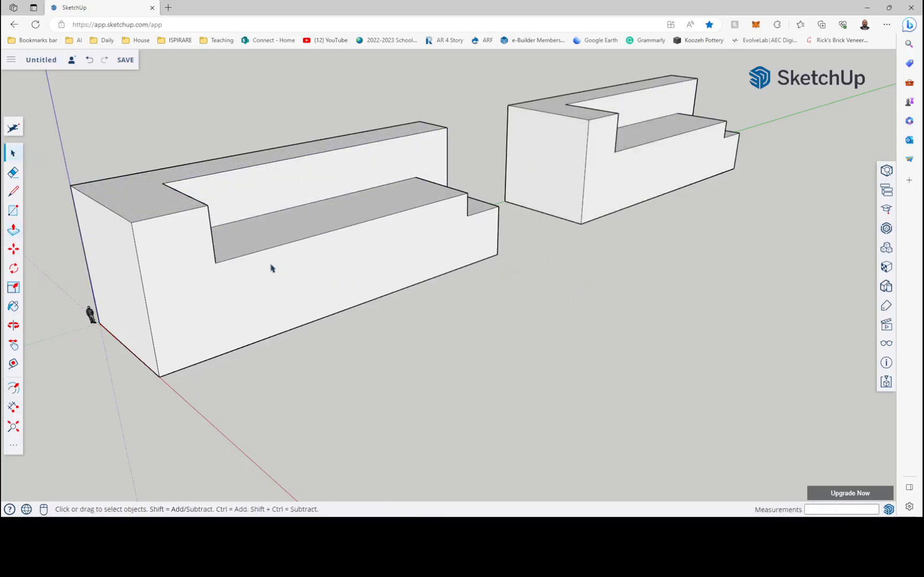
{"action": "scroll", "coordinate": [257, 267], "scroll_direction": "down", "scroll_amount": 4}
{"action": "middle_click_drag", "start_coordinate": [305, 269], "coordinate": [487, 227]}
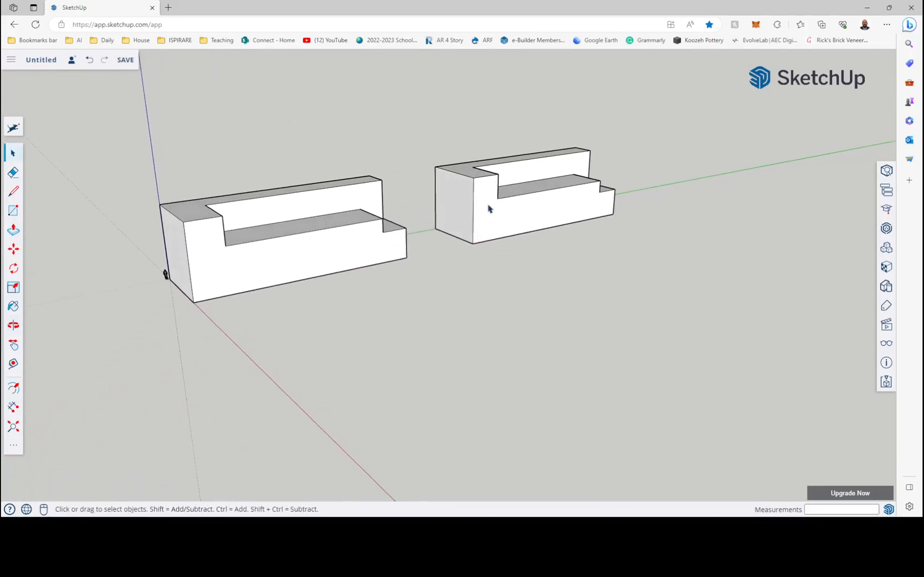
{"action": "right_click", "coordinate": [488, 209]}
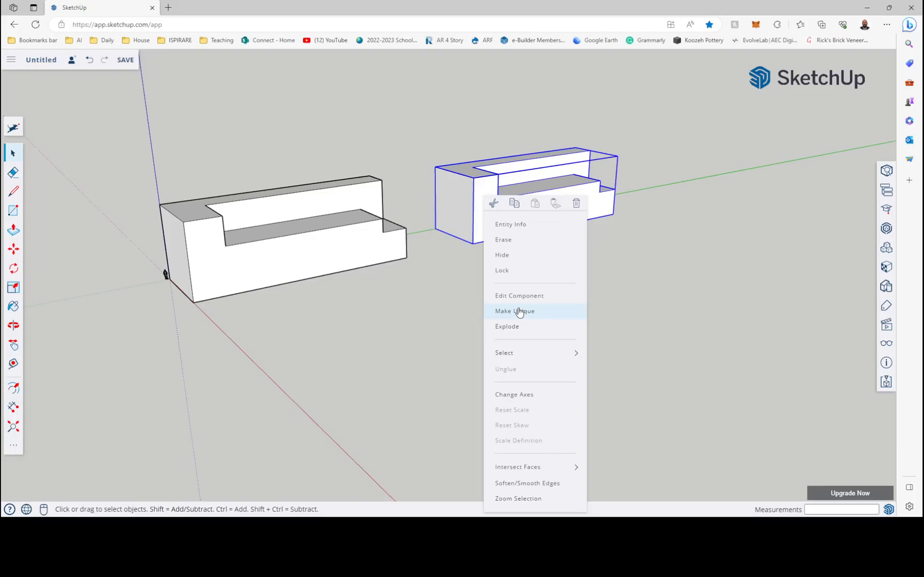
{"action": "left_click", "coordinate": [430, 298]}
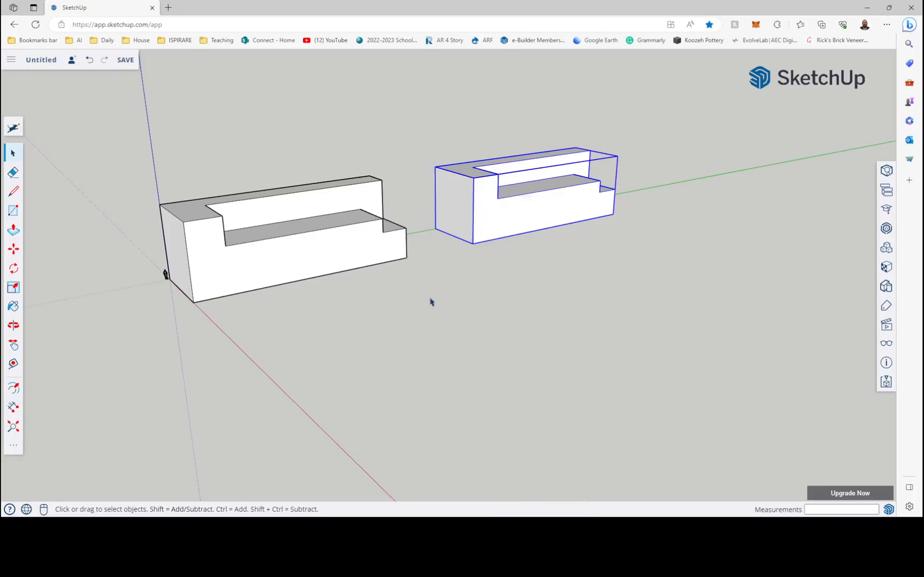
- Search the web for "iteration" in a new browser tab and look over the definitions
{"action": "left_click", "coordinate": [167, 8]}
{"action": "left_click", "coordinate": [181, 22]}
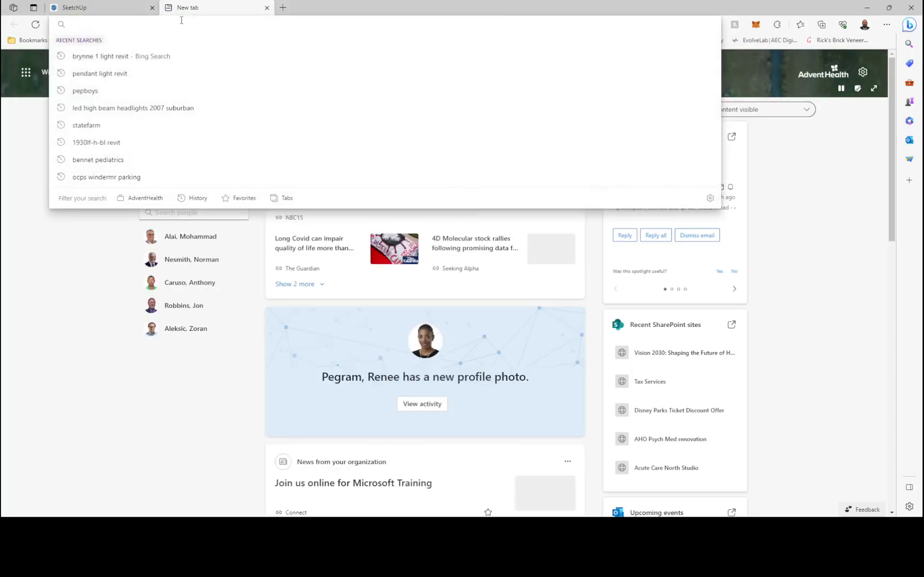
{"action": "type", "text": "iteration"}
{"action": "key", "text": "Return"}
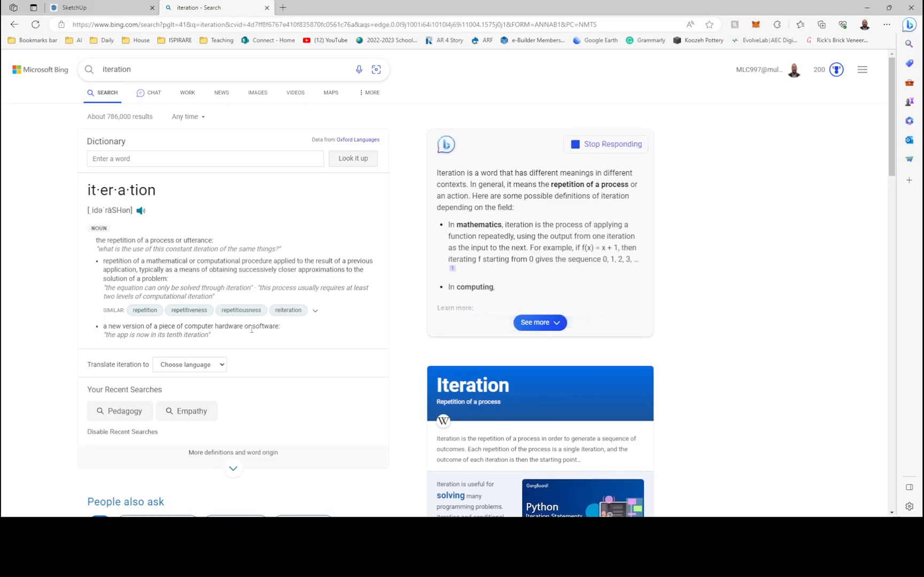
{"action": "scroll", "coordinate": [232, 328], "scroll_direction": "down", "scroll_amount": 1}
{"action": "scroll", "coordinate": [230, 331], "scroll_direction": "down", "scroll_amount": 3}
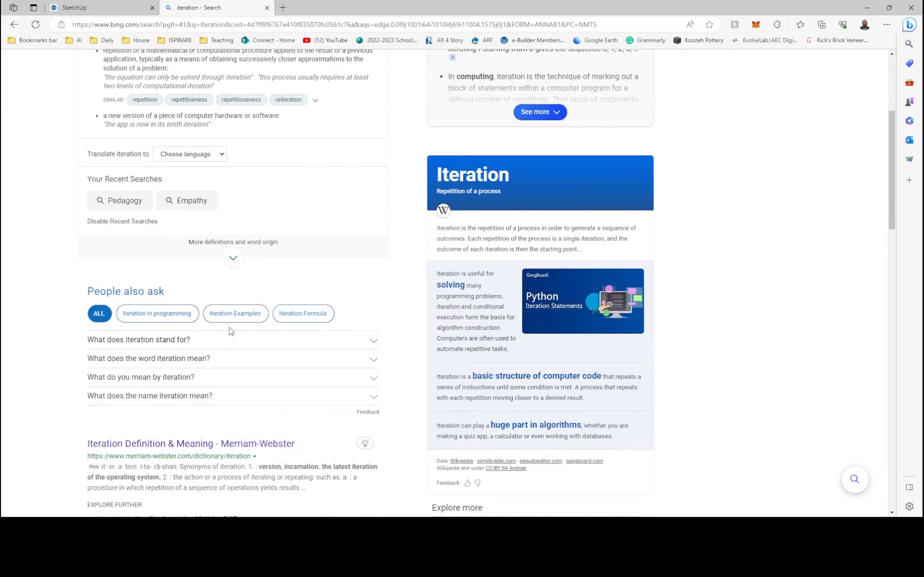
{"action": "scroll", "coordinate": [230, 331], "scroll_direction": "up", "scroll_amount": 4}
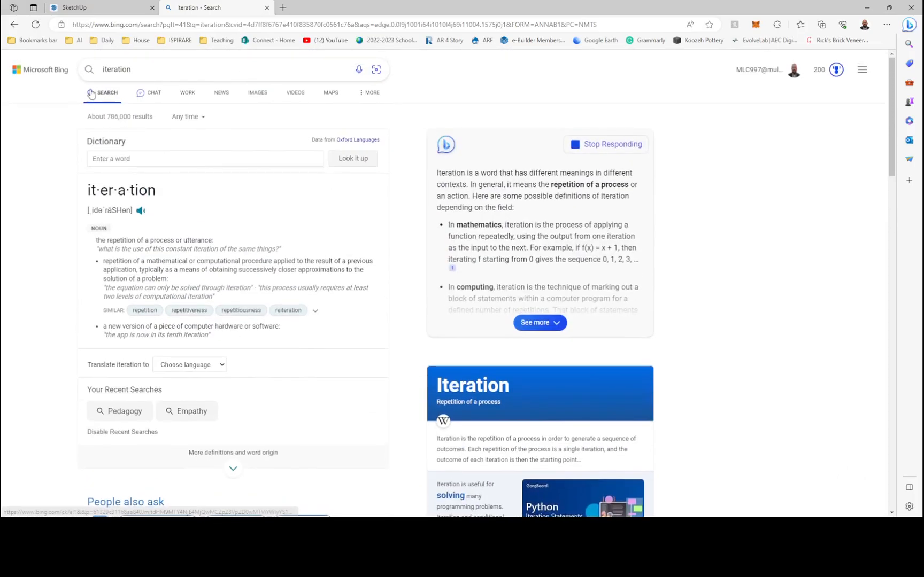
- Search for "design iteration" and highlight the first sentence of the Wikipedia summary on iterative design
{"action": "left_click", "coordinate": [109, 74]}
{"action": "type", "text": "design"}
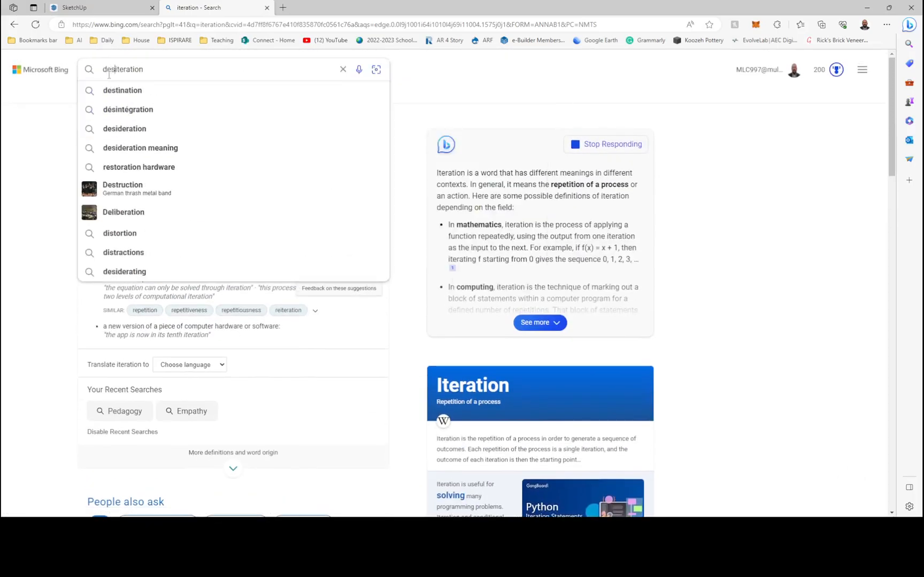
{"action": "key", "text": "Return"}
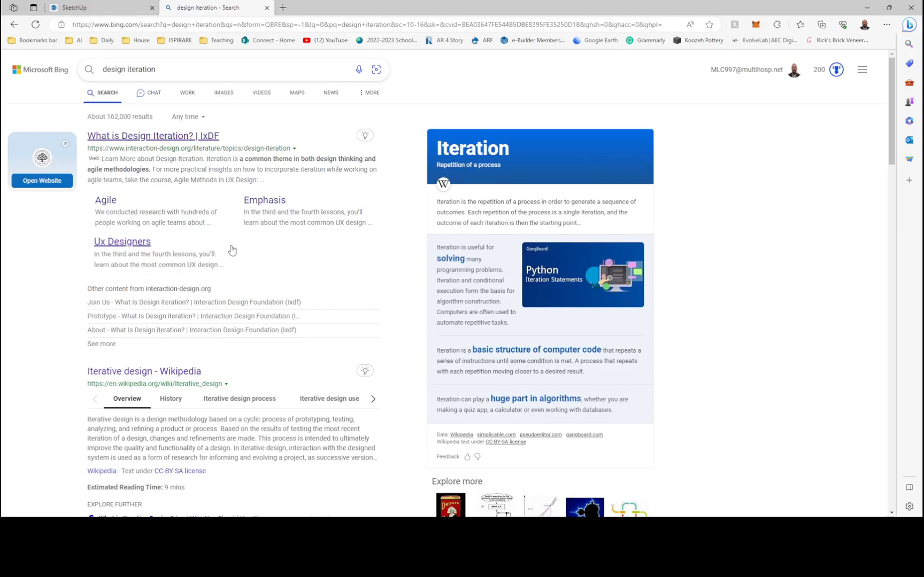
{"action": "scroll", "coordinate": [207, 293], "scroll_direction": "down", "scroll_amount": 3}
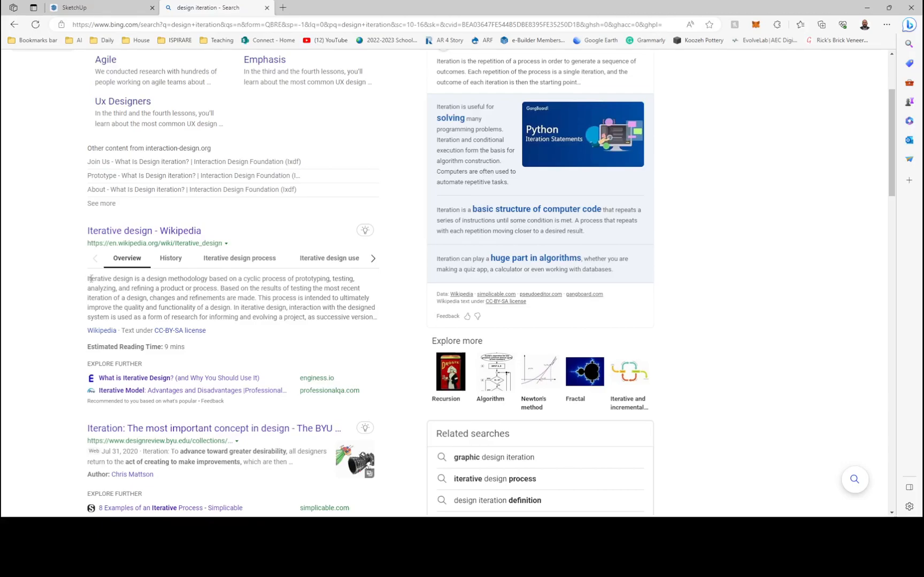
{"action": "left_click_drag", "start_coordinate": [90, 279], "coordinate": [219, 289]}
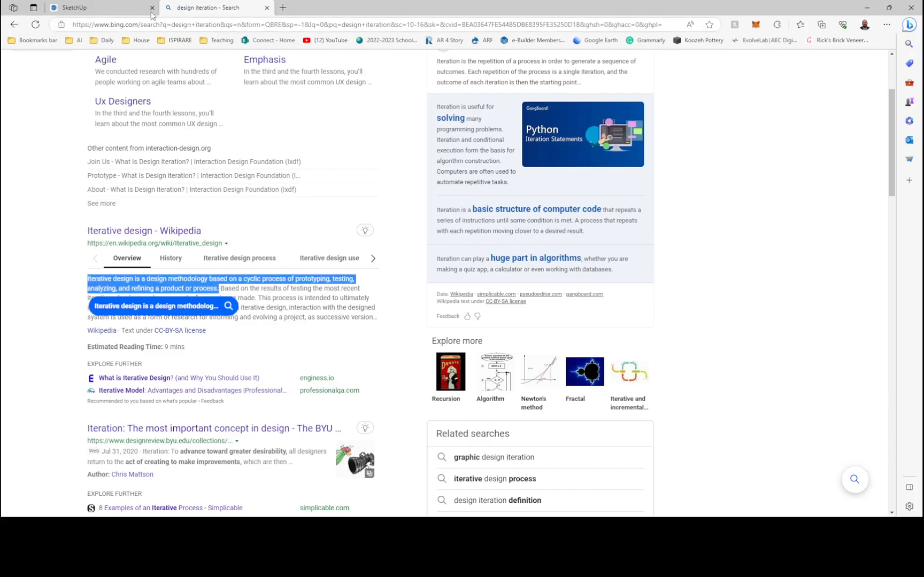
- Switch back to SketchUp and make the copied block, the one away from the origin, a unique component
{"action": "left_click", "coordinate": [99, 6]}
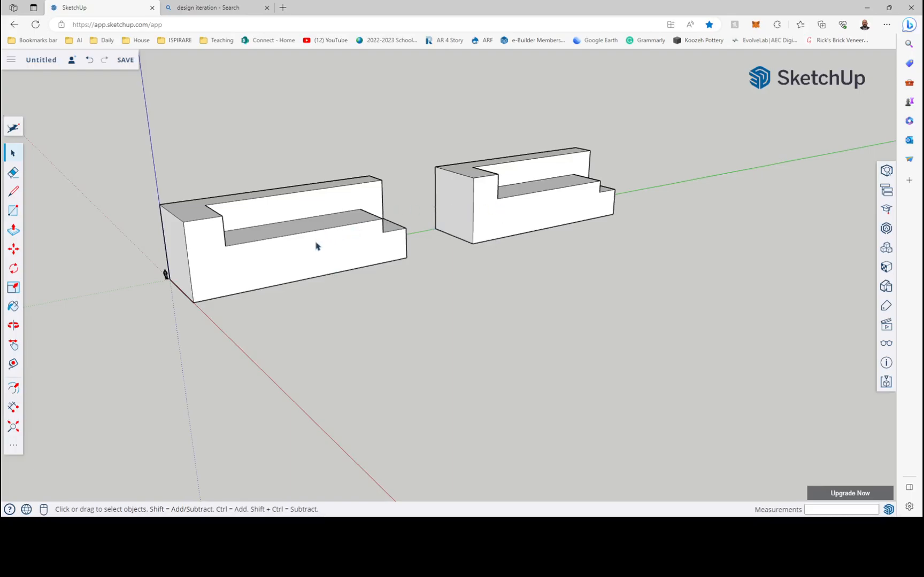
{"action": "left_click", "coordinate": [294, 228]}
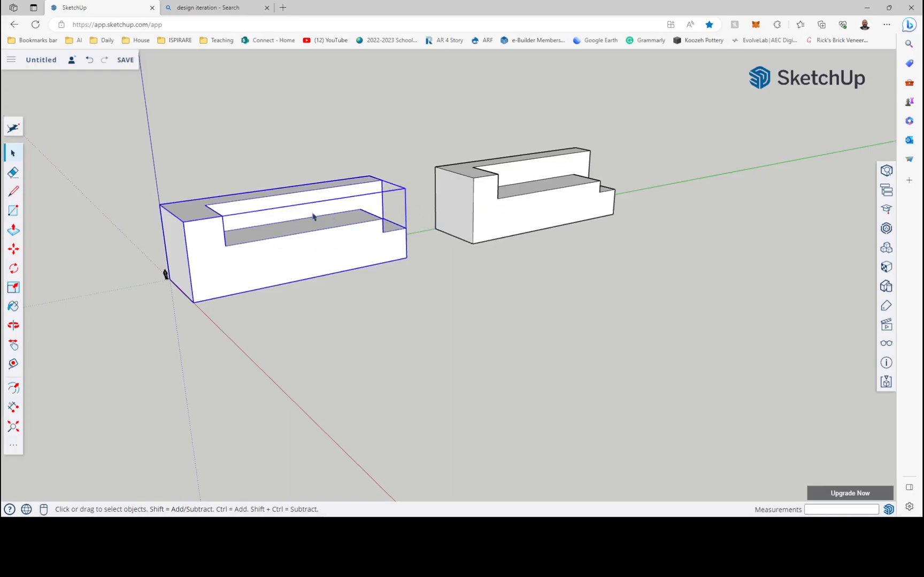
{"action": "left_click", "coordinate": [510, 212]}
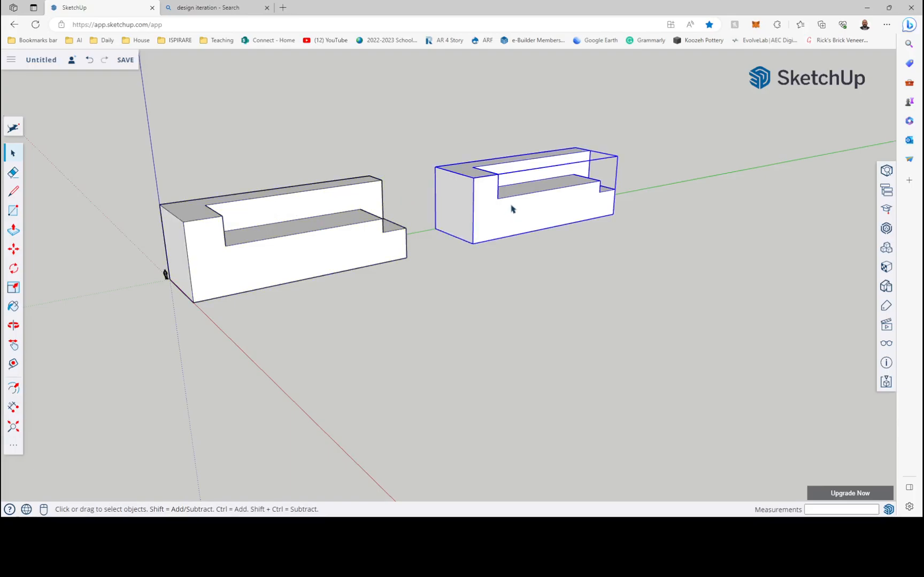
{"action": "right_click", "coordinate": [508, 207]}
{"action": "left_click", "coordinate": [555, 312]}
{"action": "triple_click", "coordinate": [292, 251]}
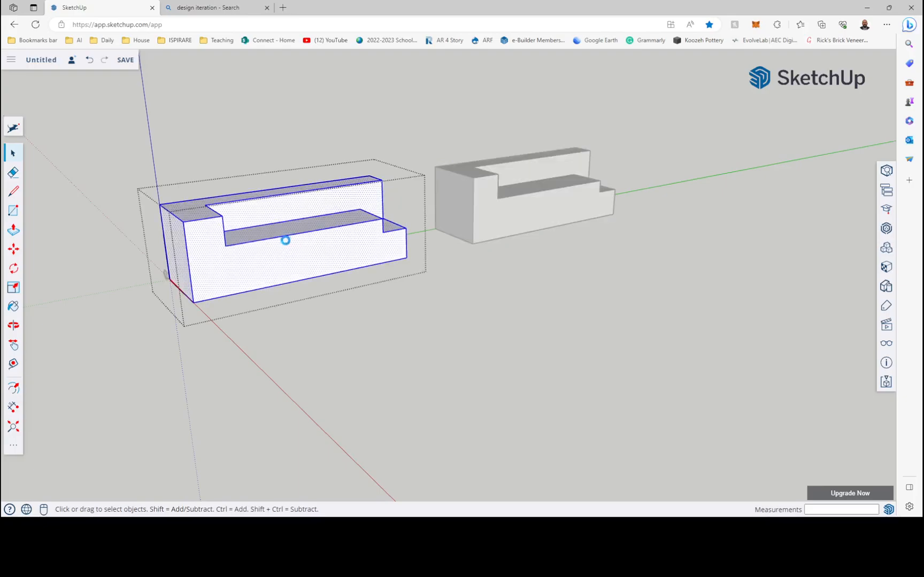
{"action": "left_click", "coordinate": [286, 297]}
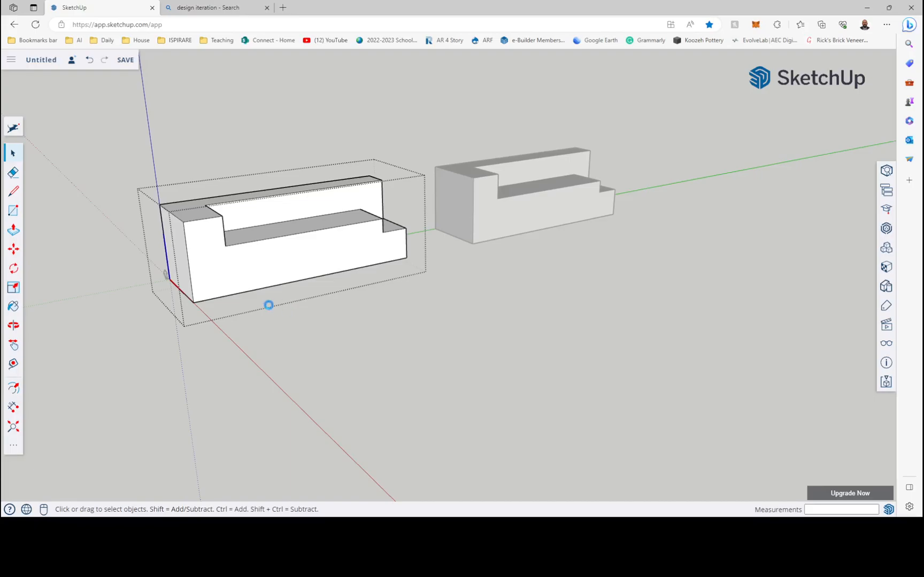
{"action": "left_click", "coordinate": [280, 299]}
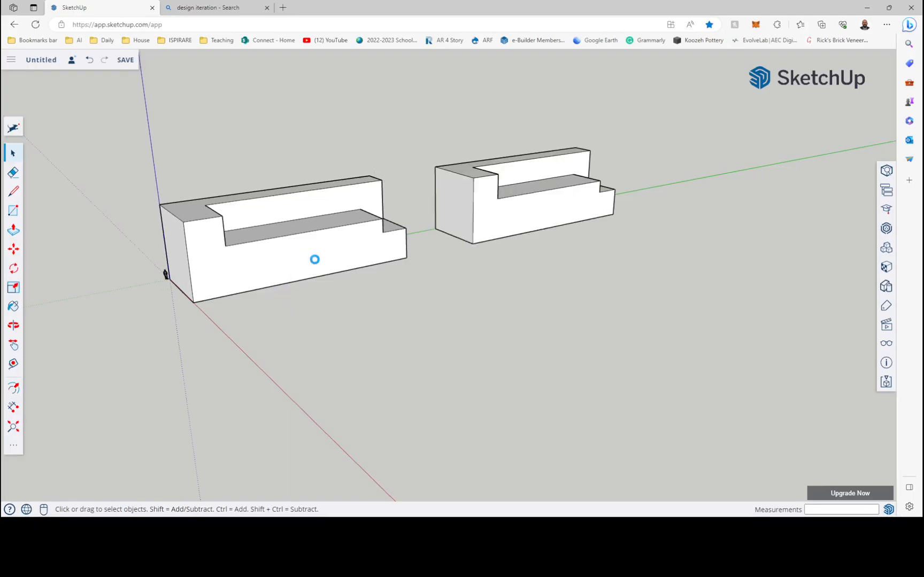
- Inside the component at the origin, draw a three-sided outline about 15' high on the end face, starting and ending on its bottom edge
{"action": "left_click", "coordinate": [315, 259]}
{"action": "double_click", "coordinate": [314, 259]}
{"action": "scroll", "coordinate": [224, 231], "scroll_direction": "up", "scroll_amount": 5}
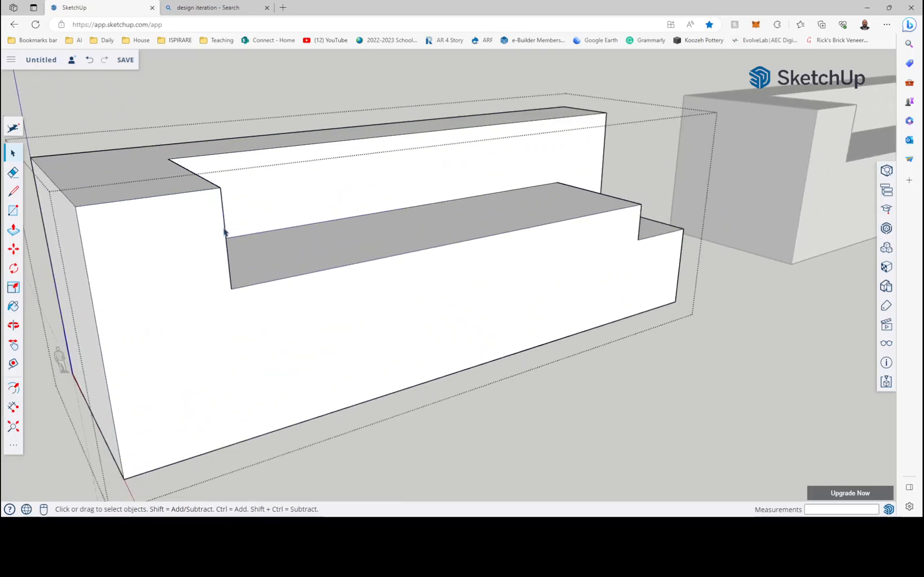
{"action": "scroll", "coordinate": [393, 273], "scroll_direction": "down", "scroll_amount": 4}
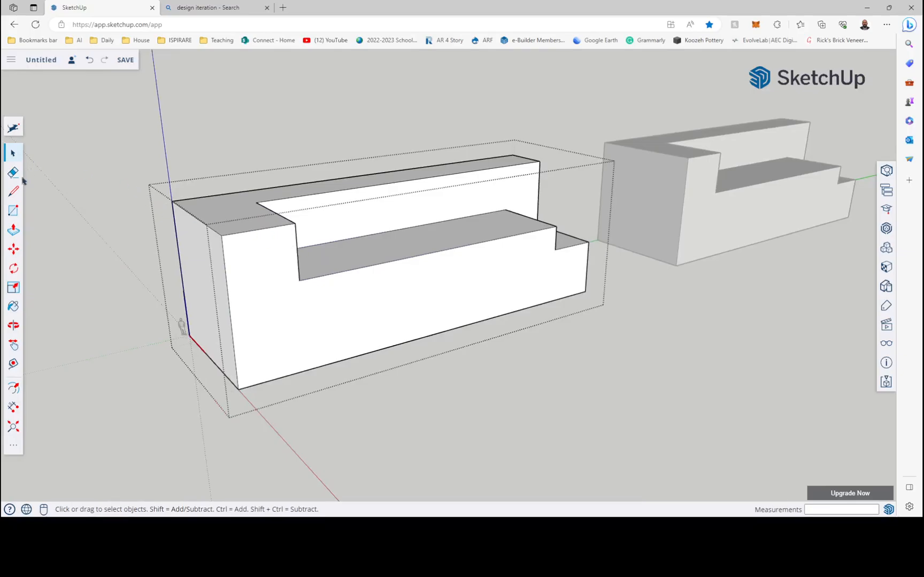
{"action": "left_click", "coordinate": [13, 192]}
{"action": "middle_click_drag", "start_coordinate": [177, 291], "coordinate": [550, 303]}
{"action": "left_click", "coordinate": [548, 321]}
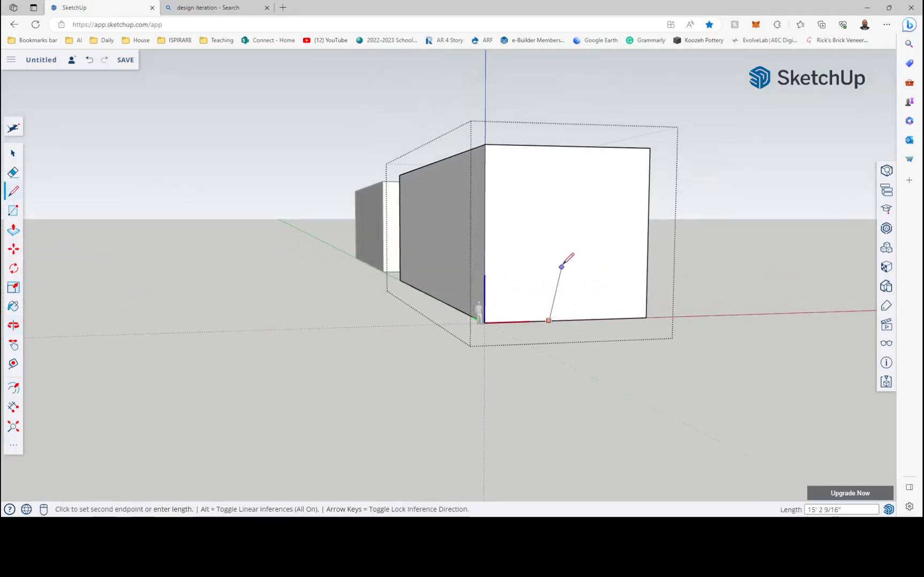
{"action": "left_click", "coordinate": [549, 265]}
{"action": "left_click", "coordinate": [621, 267]}
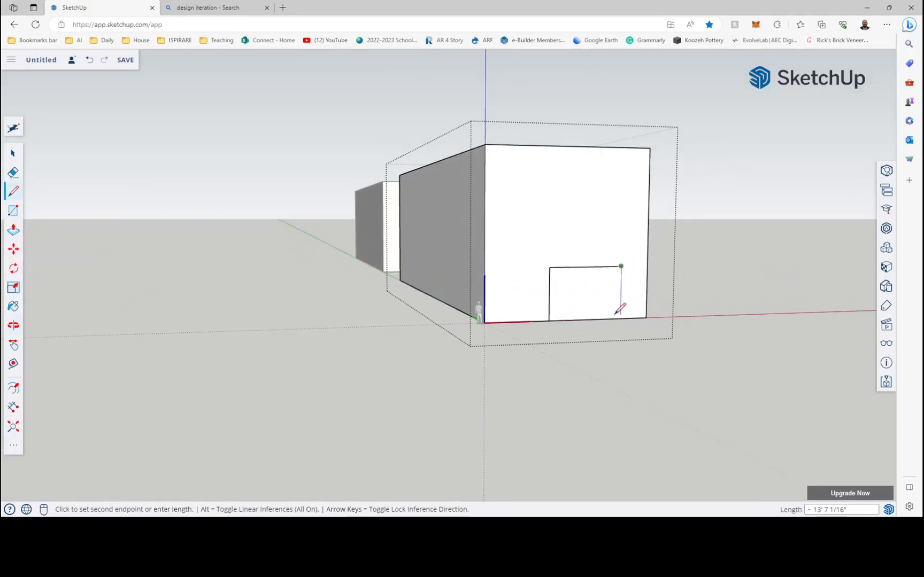
{"action": "left_click", "coordinate": [620, 318]}
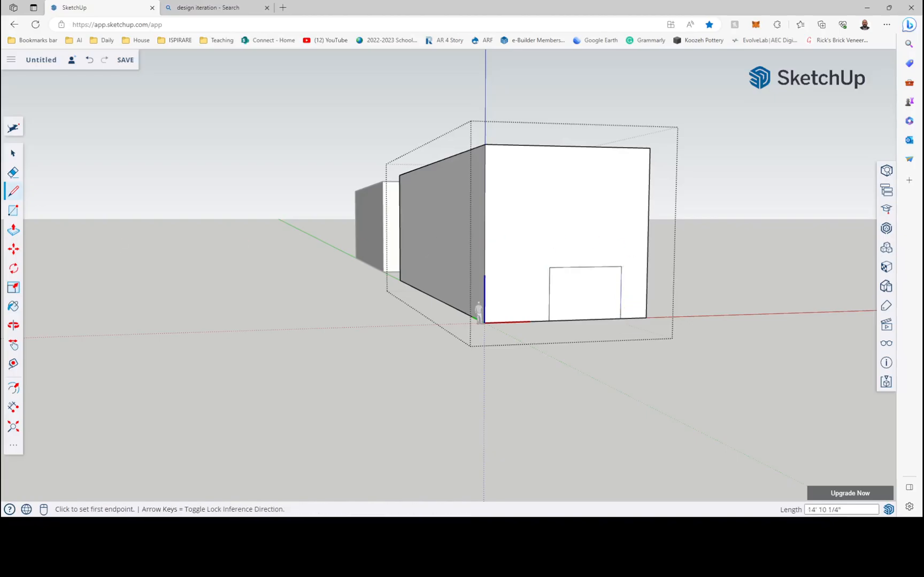
- Push the outlined area of the end face deep into the block to cut a notch along its underside
{"action": "left_click", "coordinate": [13, 230]}
{"action": "middle_click_drag", "start_coordinate": [582, 294], "coordinate": [338, 235]}
{"action": "left_click", "coordinate": [338, 235]}
{"action": "left_click", "coordinate": [512, 289]}
{"action": "middle_click_drag", "start_coordinate": [457, 284], "coordinate": [743, 252]}
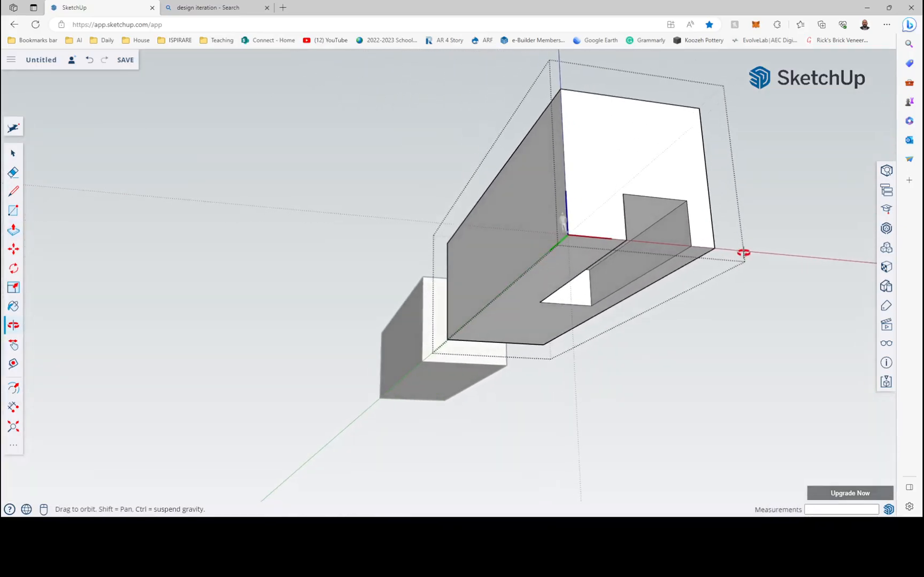
- Push the notch's inner side wall about 18' 6 13/16" out through the block's rear long side, undoing a first attempt
{"action": "left_click", "coordinate": [603, 294]}
{"action": "left_click", "coordinate": [655, 299]}
{"action": "middle_click_drag", "start_coordinate": [660, 303], "coordinate": [462, 258]}
{"action": "key", "text": "ctrl+z"}
{"action": "left_click", "coordinate": [462, 258]}
{"action": "middle_click_drag", "start_coordinate": [340, 292], "coordinate": [134, 268]}
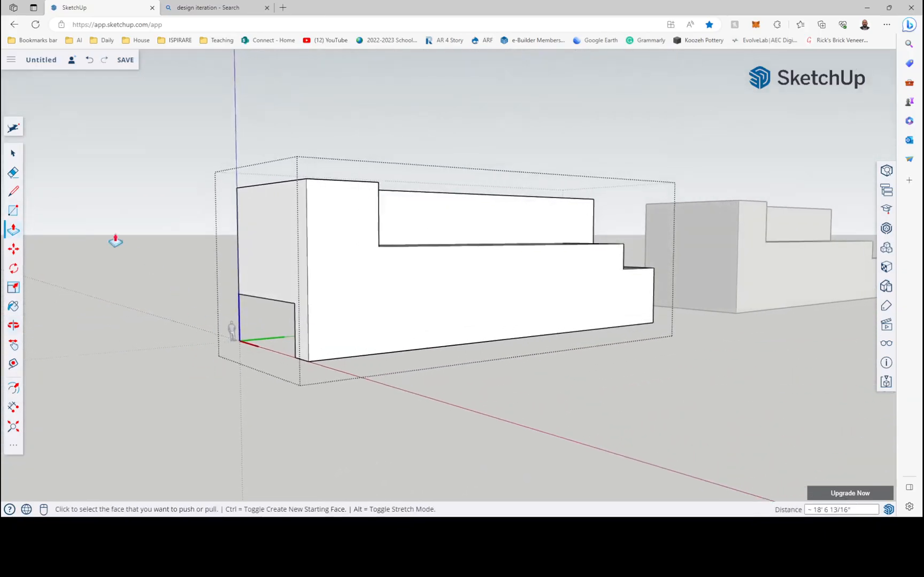
{"action": "left_click", "coordinate": [11, 155]}
- Examine both blocks from several distances and angles, comparing the notched one at the origin with the unique copy
{"action": "scroll", "coordinate": [245, 288], "scroll_direction": "down", "scroll_amount": 2}
{"action": "middle_click_drag", "start_coordinate": [370, 263], "coordinate": [376, 301]}
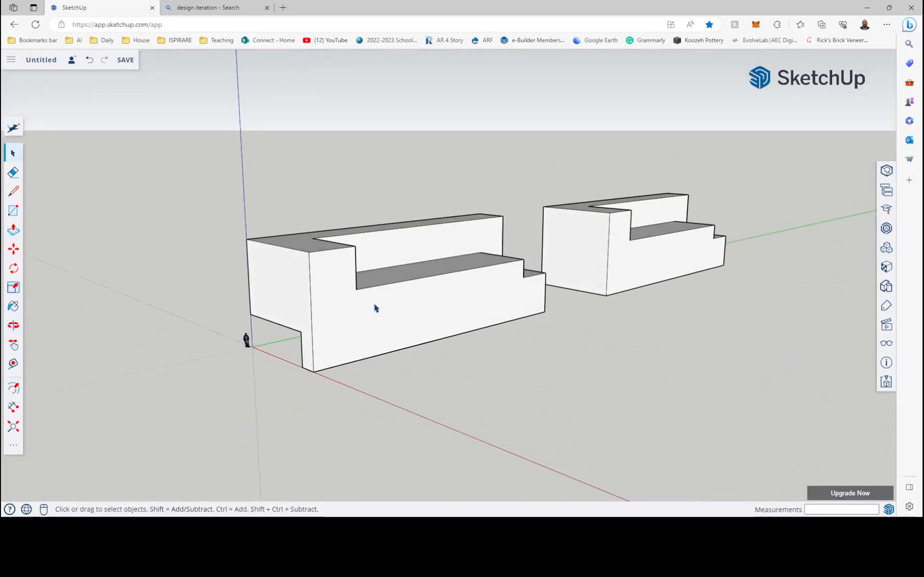
{"action": "middle_click_drag", "start_coordinate": [382, 322], "coordinate": [402, 339]}
{"action": "scroll", "coordinate": [656, 243], "scroll_direction": "down", "scroll_amount": 3}
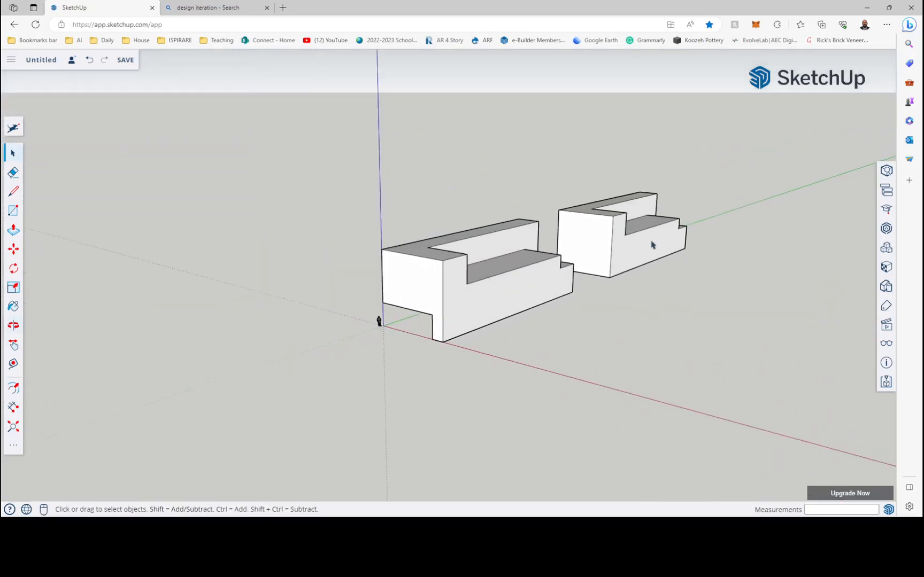
{"action": "scroll", "coordinate": [652, 244], "scroll_direction": "up", "scroll_amount": 10}
{"action": "middle_click_drag", "start_coordinate": [344, 340], "coordinate": [305, 339]}
{"action": "scroll", "coordinate": [304, 338], "scroll_direction": "down", "scroll_amount": 2}
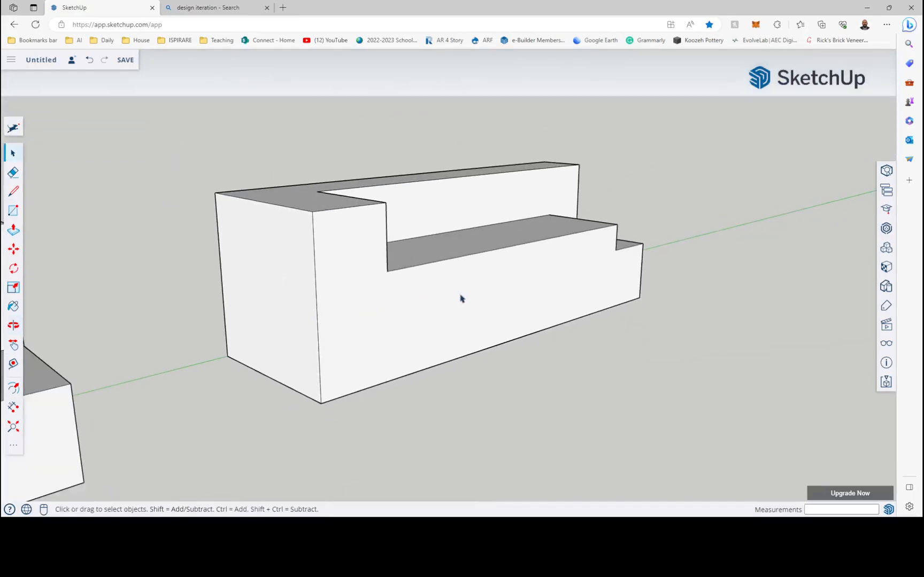
{"action": "scroll", "coordinate": [437, 278], "scroll_direction": "down", "scroll_amount": 4}
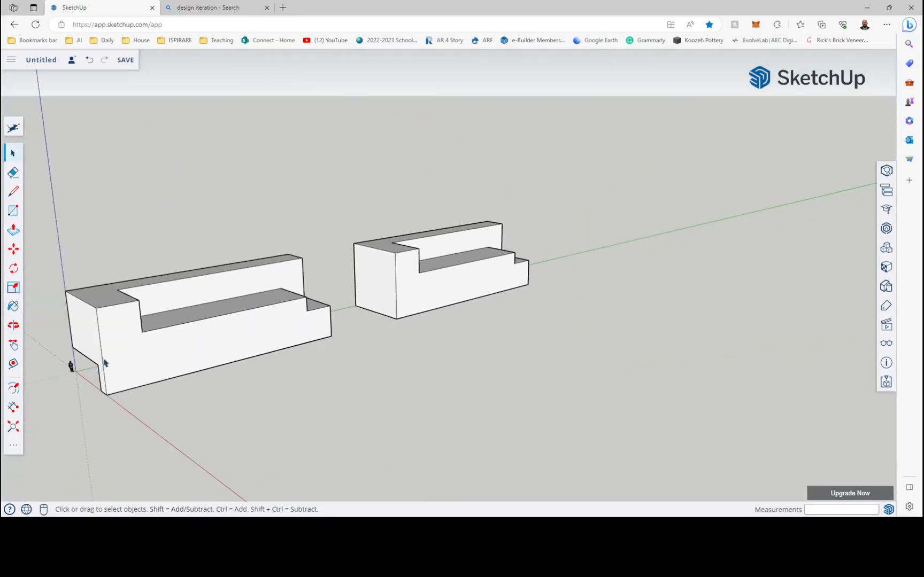
{"action": "scroll", "coordinate": [491, 290], "scroll_direction": "up", "scroll_amount": 3}
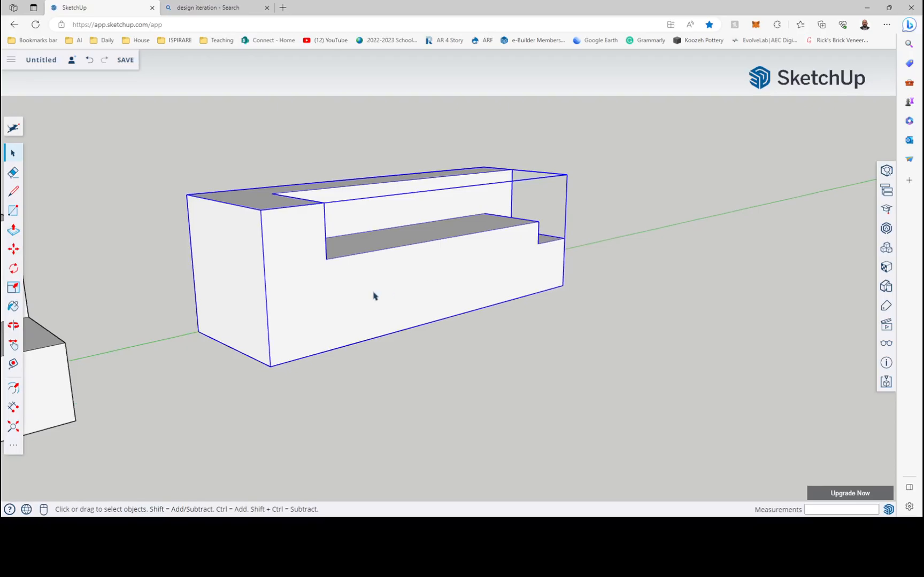
- Open the unique copy for editing and draw a square about 15' per side on its end face, from the lower rear corner
{"action": "double_click", "coordinate": [340, 303]}
{"action": "mouse_move", "coordinate": [133, 325]}
{"action": "middle_mouse_down"}
{"action": "mouse_move", "coordinate": [684, 197]}
{"action": "mouse_move", "coordinate": [620, 210]}
{"action": "middle_mouse_up"}
{"action": "left_click", "coordinate": [14, 211]}
{"action": "left_click", "coordinate": [431, 309]}
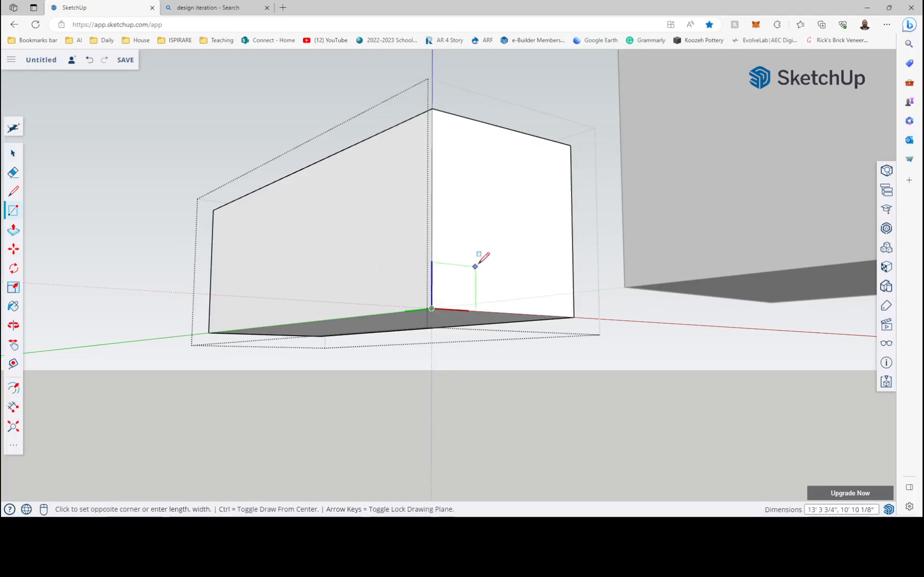
{"action": "left_click", "coordinate": [480, 249]}
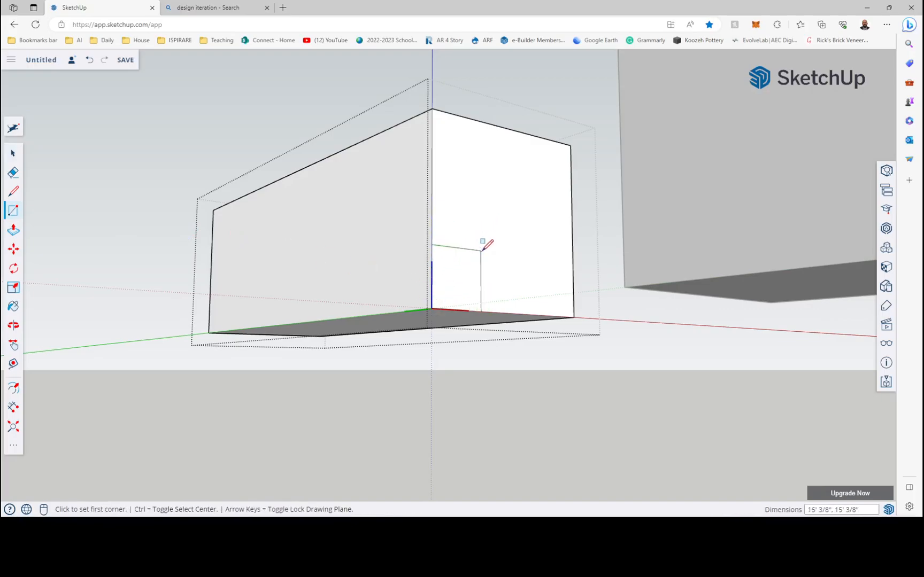
- Push the square 144' through the block's full length to cut a notch along its lower rear edge
{"action": "left_click", "coordinate": [14, 229]}
{"action": "left_click", "coordinate": [469, 295]}
{"action": "left_click", "coordinate": [187, 336]}
{"action": "middle_click_drag", "start_coordinate": [242, 339], "coordinate": [460, 267]}
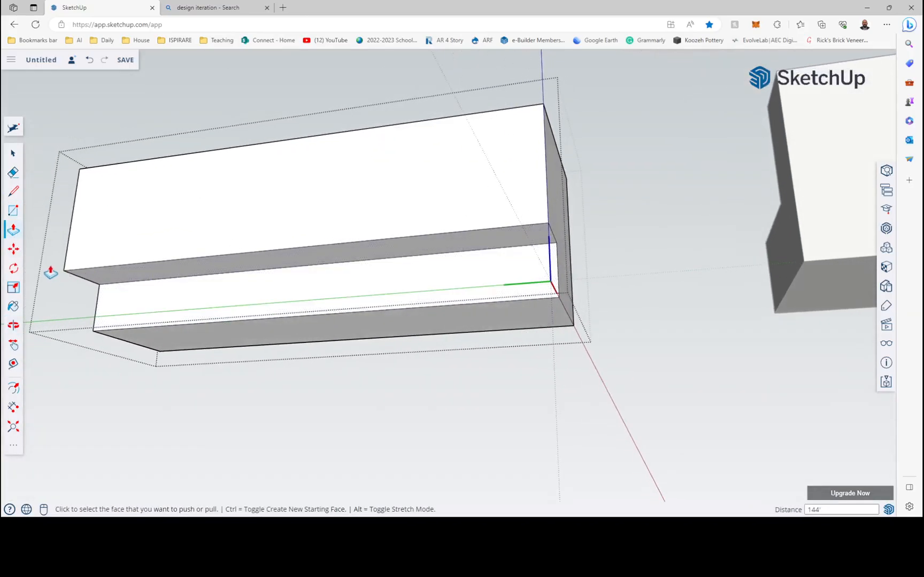
- Draw a full-height rectangle partway along the notch's inner side wall and push it through the block's front side to form an opening
{"action": "left_click", "coordinate": [14, 210]}
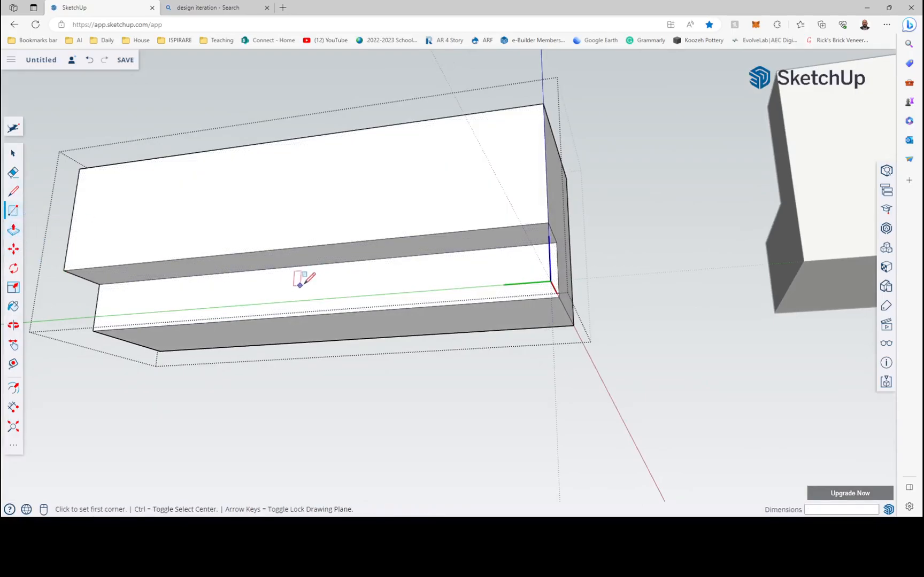
{"action": "left_click", "coordinate": [308, 265]}
{"action": "left_click", "coordinate": [366, 313]}
{"action": "left_click", "coordinate": [14, 229]}
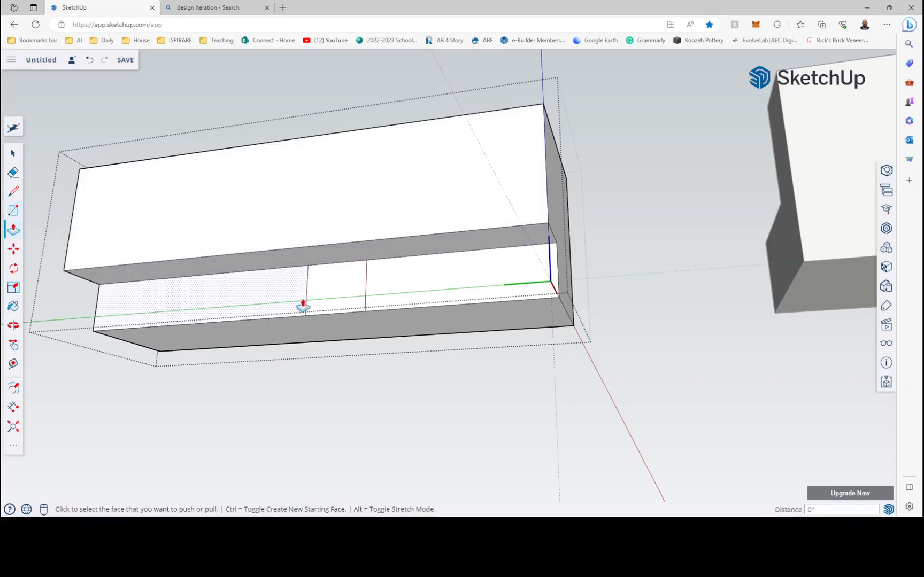
{"action": "left_click", "coordinate": [344, 309]}
{"action": "left_click", "coordinate": [377, 346]}
{"action": "middle_click_drag", "start_coordinate": [602, 353], "coordinate": [481, 375]}
- Draw a line about 53' 10" long on the front long face, from the opening's upper corner to the block's end edge
{"action": "left_click", "coordinate": [13, 191]}
{"action": "left_click", "coordinate": [541, 270]}
{"action": "left_click", "coordinate": [398, 269]}
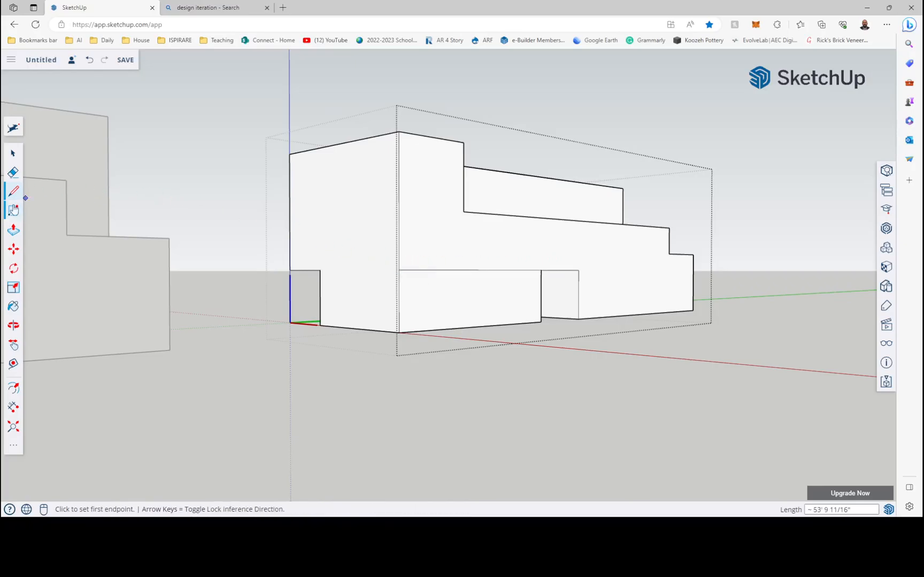
- Push the front area below the line inward about 11' 1 11/16" so the upper part overhangs
{"action": "left_click", "coordinate": [13, 230]}
{"action": "left_click", "coordinate": [422, 307]}
{"action": "left_click", "coordinate": [417, 311]}
{"action": "middle_click_drag", "start_coordinate": [404, 322], "coordinate": [422, 182]}
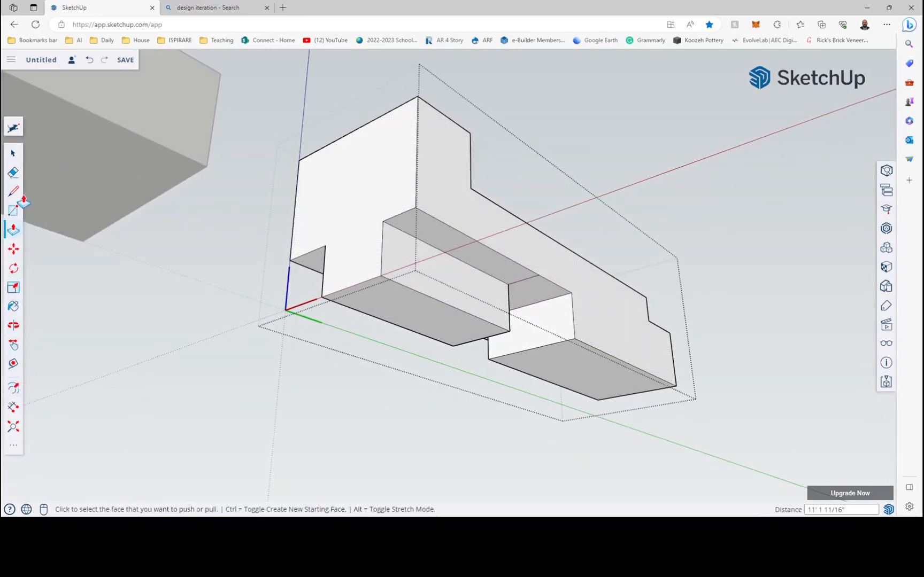
{"action": "left_click", "coordinate": [10, 174]}
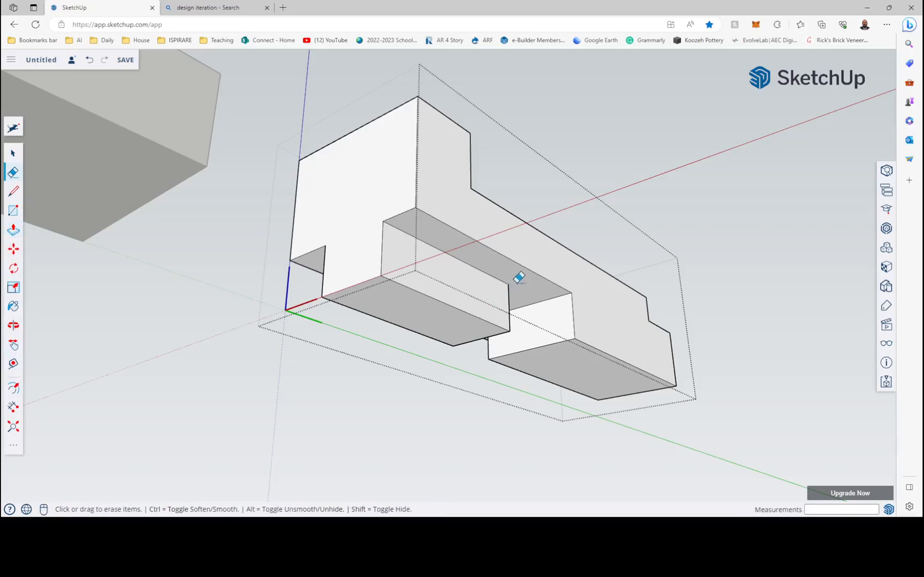
{"action": "mouse_move", "coordinate": [384, 304]}
{"action": "middle_mouse_down"}
{"action": "mouse_move", "coordinate": [611, 357]}
{"action": "mouse_move", "coordinate": [377, 383]}
{"action": "mouse_move", "coordinate": [63, 298]}
{"action": "middle_mouse_up"}
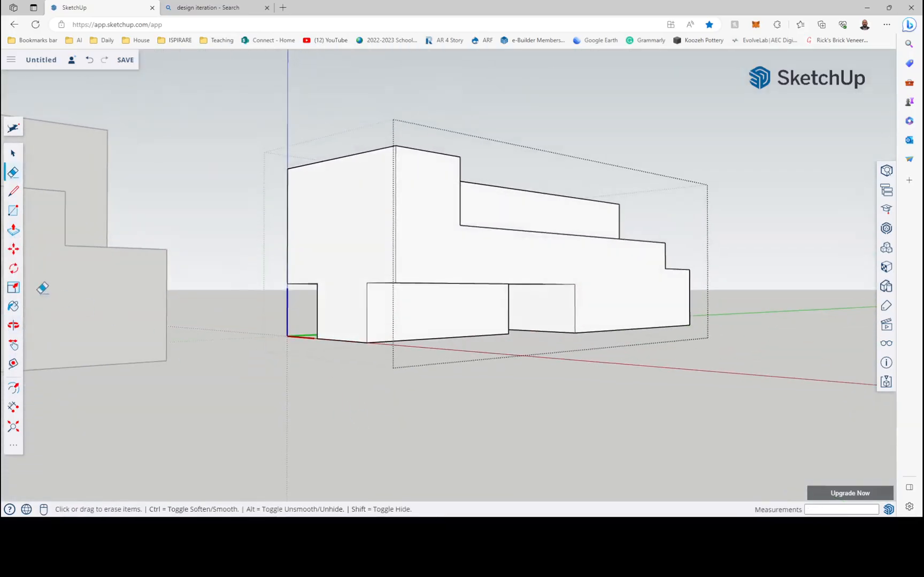
- Leave component editing and examine both blocks from several angles, selecting each in turn to compare the two iterations
{"action": "left_click", "coordinate": [14, 154]}
{"action": "scroll", "coordinate": [340, 293], "scroll_direction": "down", "scroll_amount": 3}
{"action": "middle_click_drag", "start_coordinate": [341, 293], "coordinate": [576, 347]}
{"action": "scroll", "coordinate": [497, 278], "scroll_direction": "down", "scroll_amount": 3}
{"action": "scroll", "coordinate": [208, 309], "scroll_direction": "up", "scroll_amount": 5}
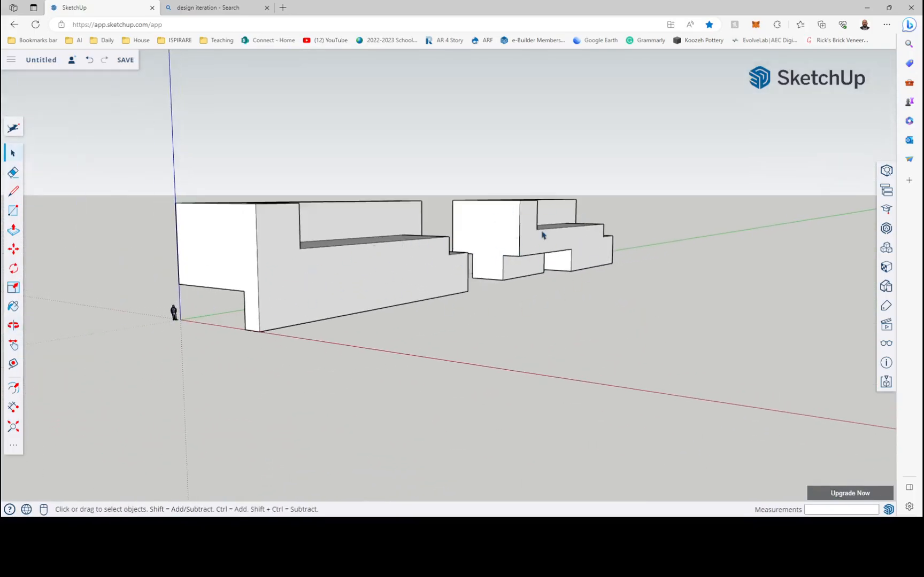
{"action": "left_click", "coordinate": [390, 265]}
{"action": "middle_click_drag", "start_coordinate": [375, 282], "coordinate": [554, 217]}
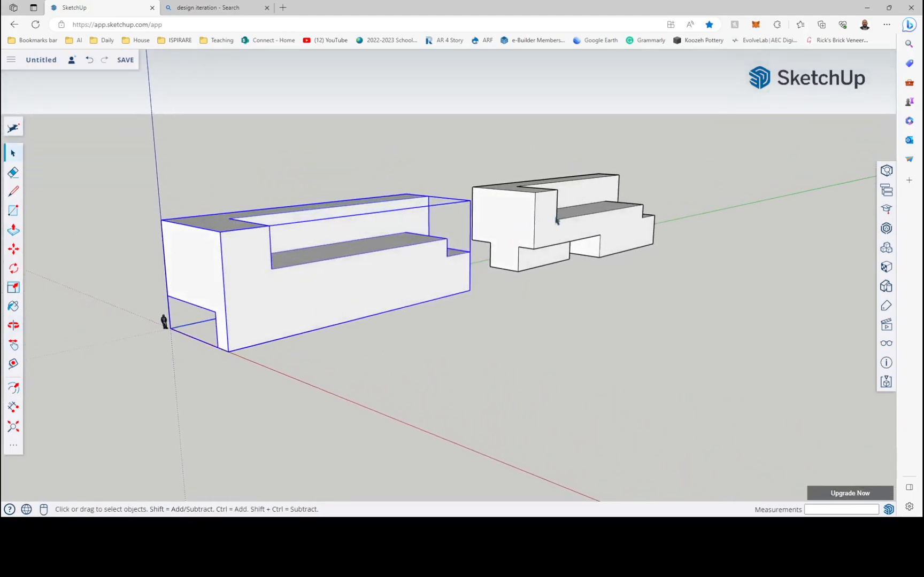
{"action": "left_click", "coordinate": [535, 234]}
{"action": "left_click", "coordinate": [323, 281]}
- Copy the second block 200' along the green axis to create a third block
{"action": "left_click", "coordinate": [531, 225]}
{"action": "scroll", "coordinate": [140, 315], "scroll_direction": "down", "scroll_amount": 3}
{"action": "scroll", "coordinate": [420, 277], "scroll_direction": "up", "scroll_amount": 5}
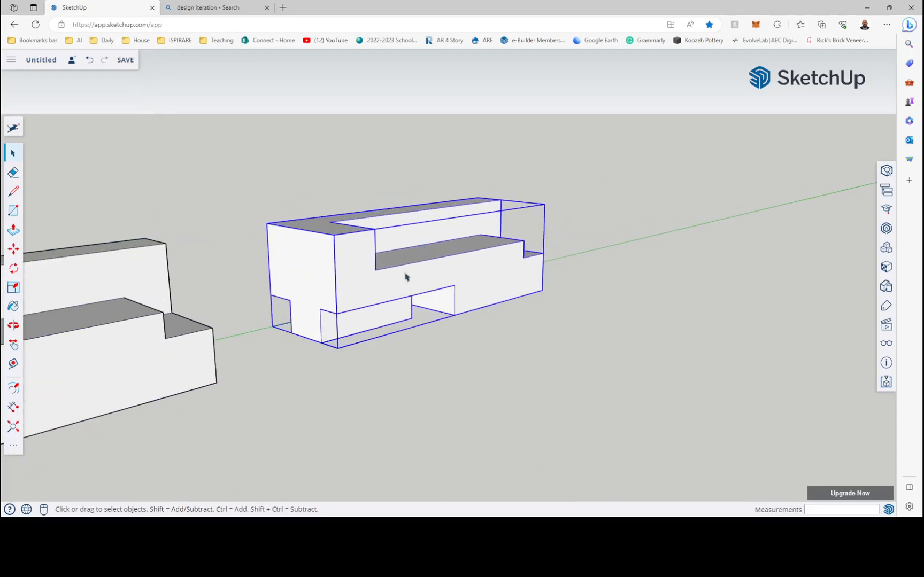
{"action": "left_click", "coordinate": [14, 248]}
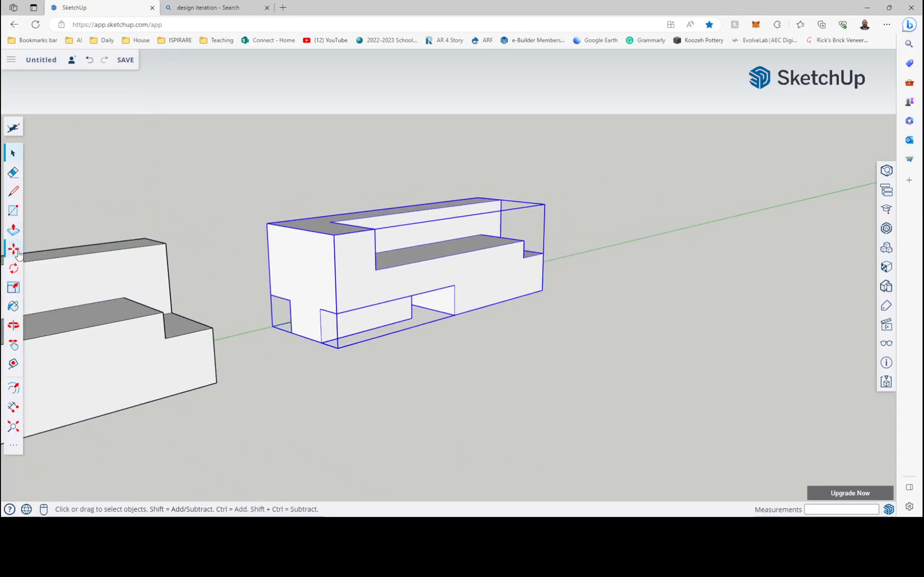
{"action": "left_click", "coordinate": [543, 290]}
{"action": "key", "text": "ctrl"}
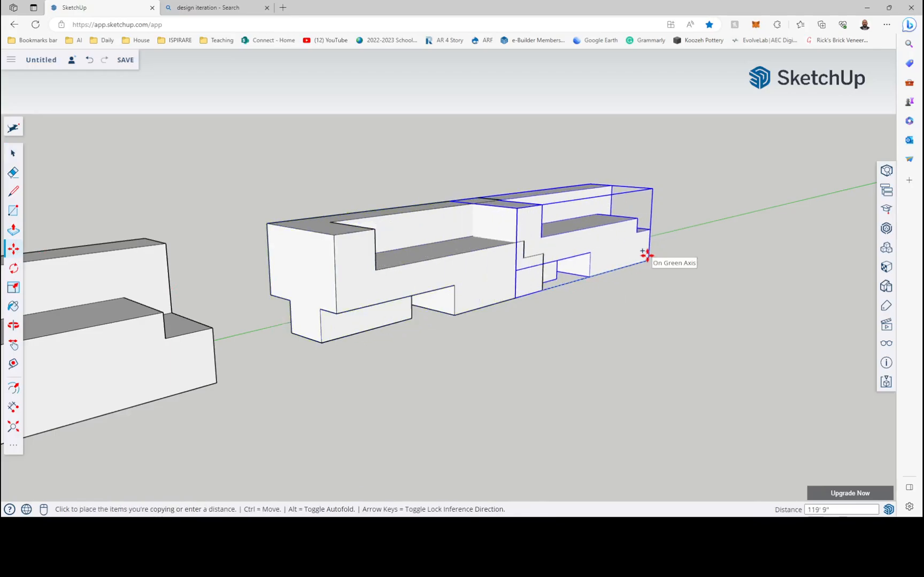
{"action": "type", "text": "200'"}
{"action": "key", "text": "Return"}
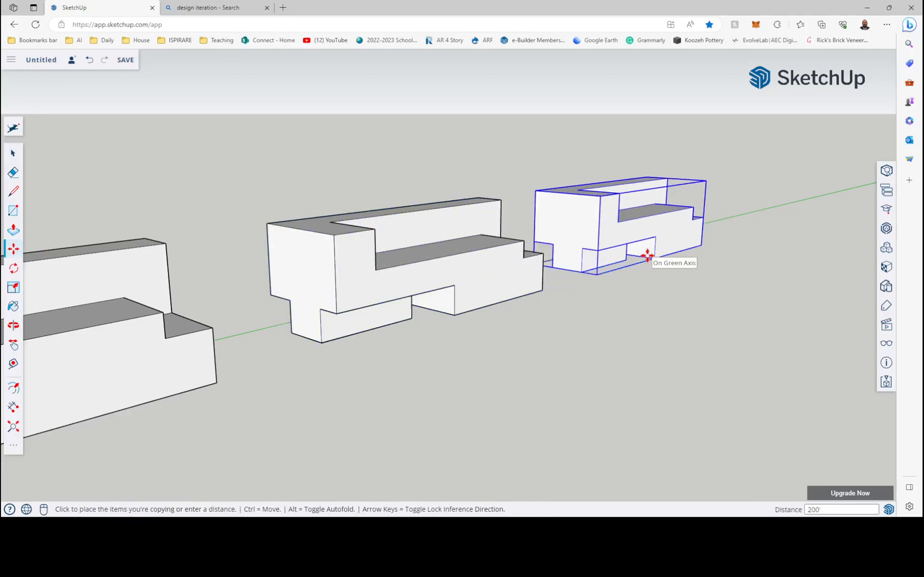
- Make the third block a unique component
{"action": "left_click", "coordinate": [16, 153]}
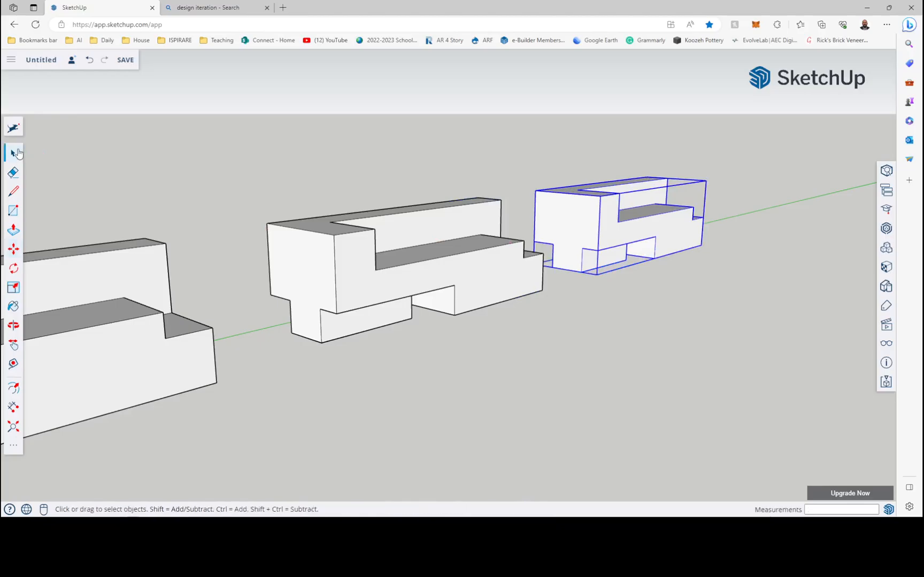
{"action": "right_click", "coordinate": [648, 231]}
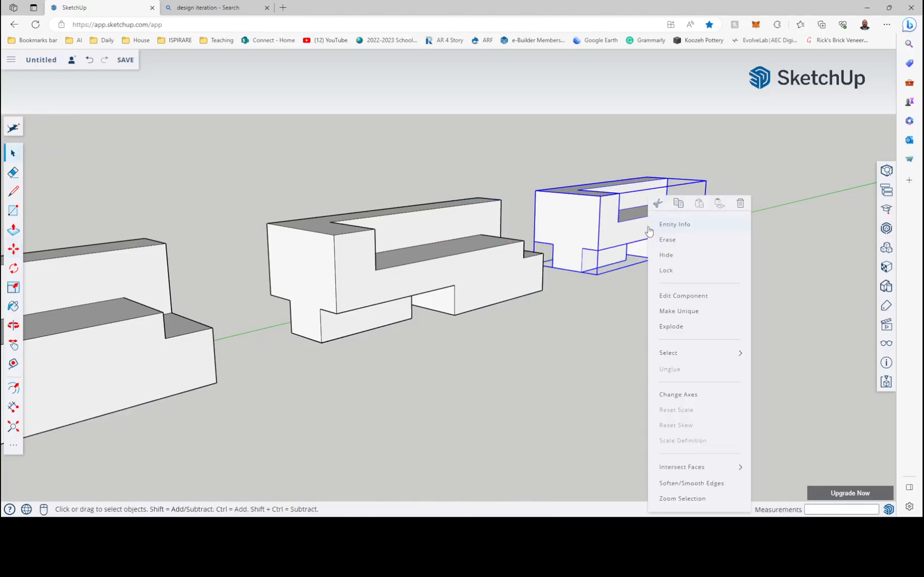
{"action": "left_click", "coordinate": [705, 315]}
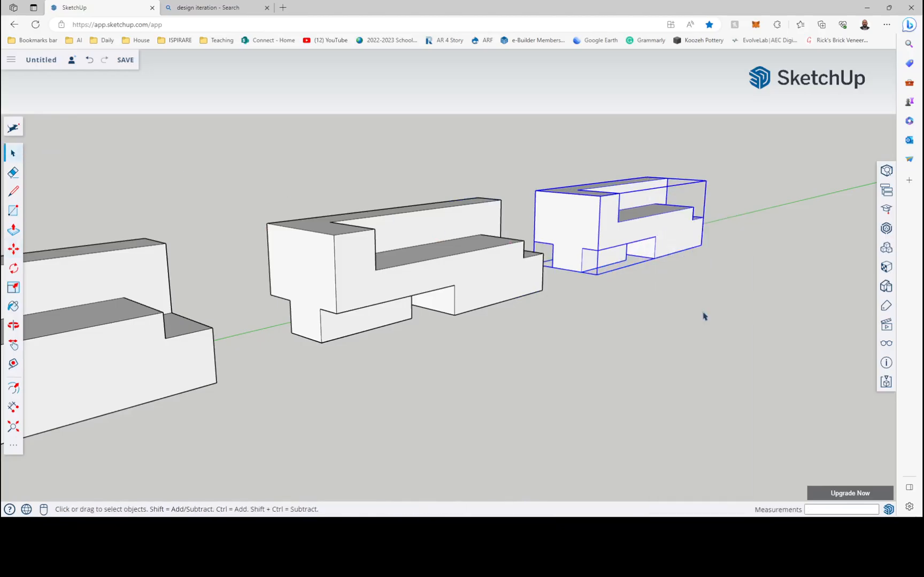
- Open the third block for editing and push the top of its lowest end step down to a thin slab
{"action": "double_click", "coordinate": [651, 234]}
{"action": "middle_click_drag", "start_coordinate": [663, 230], "coordinate": [469, 189]}
{"action": "scroll", "coordinate": [397, 214], "scroll_direction": "down", "scroll_amount": 2}
{"action": "scroll", "coordinate": [682, 217], "scroll_direction": "up", "scroll_amount": 8}
{"action": "scroll", "coordinate": [470, 190], "scroll_direction": "down", "scroll_amount": 5}
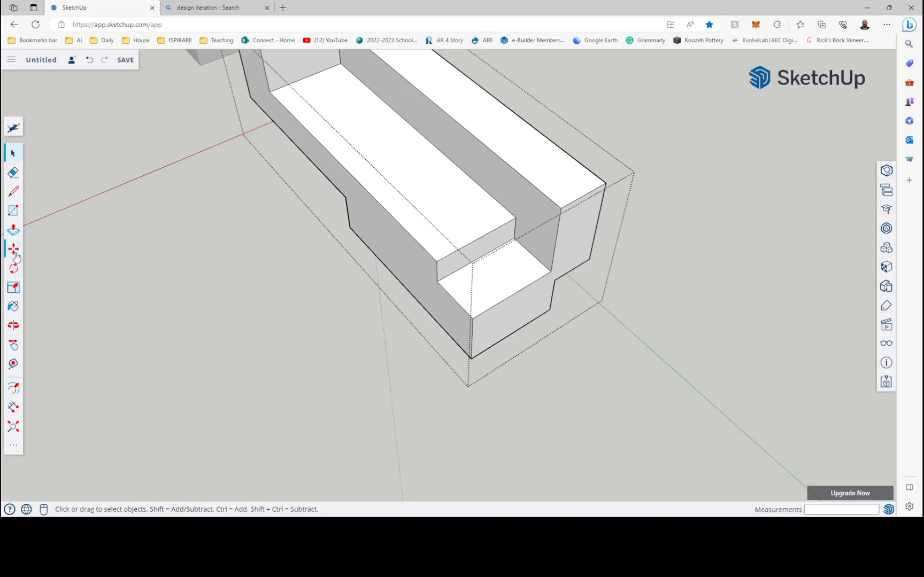
{"action": "left_click", "coordinate": [13, 231]}
{"action": "left_click", "coordinate": [458, 296]}
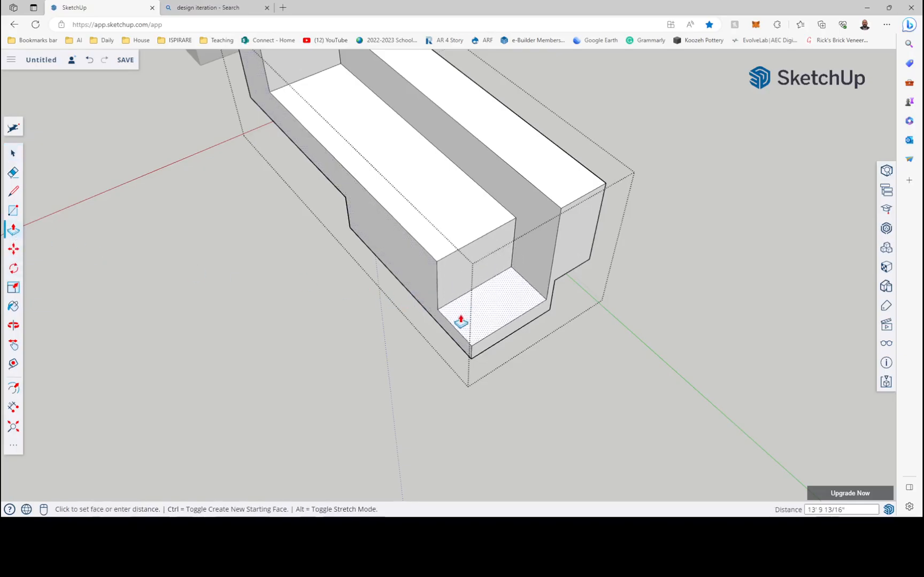
{"action": "left_click", "coordinate": [459, 326]}
- Push the end face of the middle step back about 23' 6 1/16" above the thin slab
{"action": "middle_click_drag", "start_coordinate": [456, 324], "coordinate": [501, 245]}
{"action": "left_click", "coordinate": [500, 245]}
{"action": "left_click", "coordinate": [432, 235]}
{"action": "middle_click_drag", "start_coordinate": [374, 217], "coordinate": [193, 153]}
{"action": "middle_click_drag", "start_coordinate": [439, 182], "coordinate": [158, 165]}
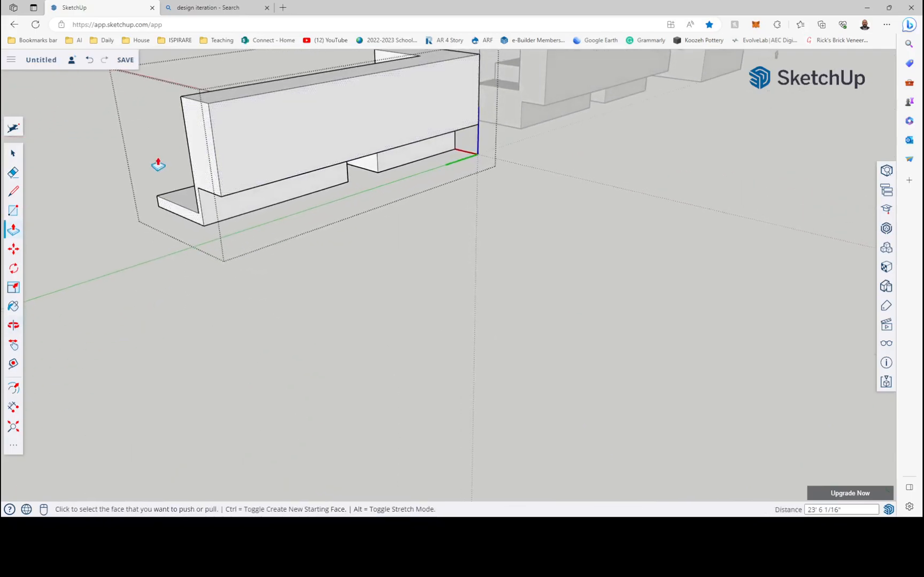
- Draw a rectangle about 48' by 20' from the lower end corner of the third block's overhanging rear face and try to push it
{"action": "left_click", "coordinate": [14, 211]}
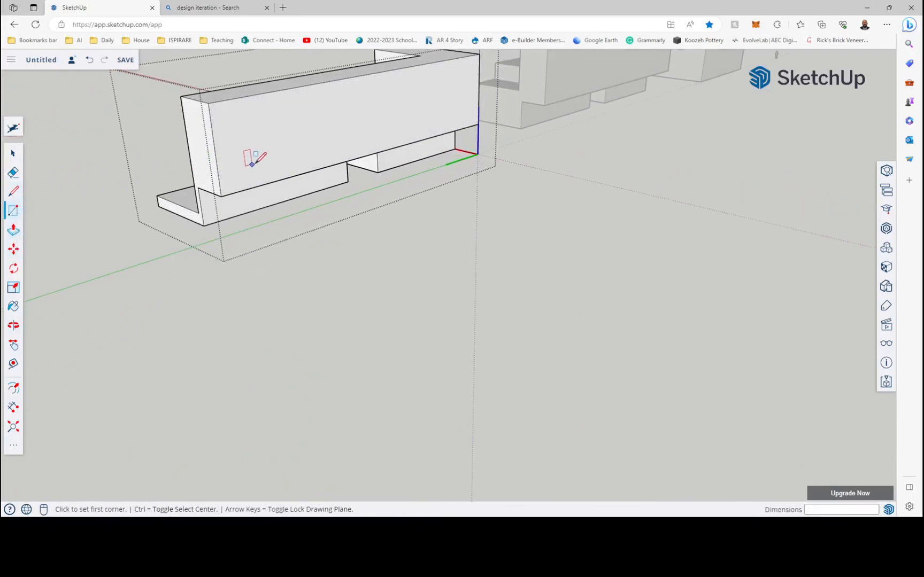
{"action": "left_click", "coordinate": [221, 195]}
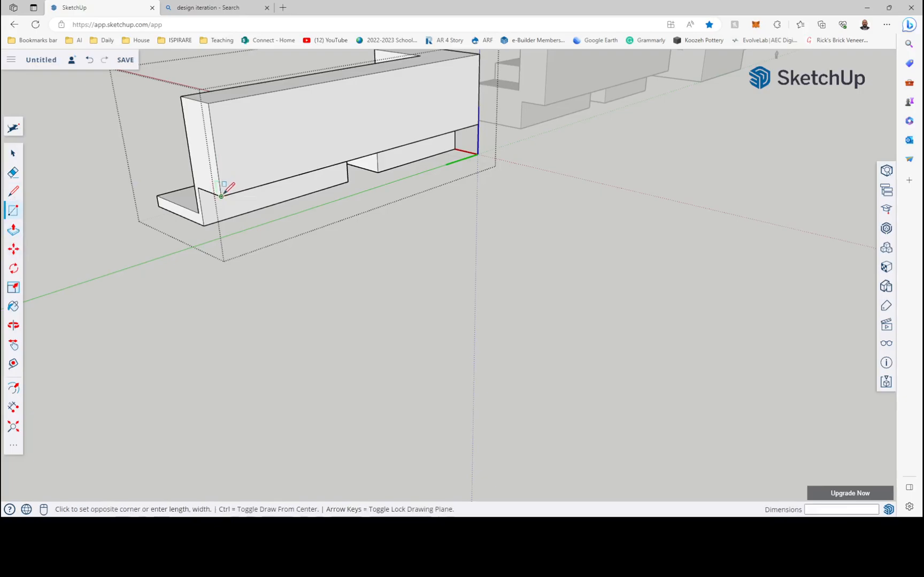
{"action": "left_click", "coordinate": [321, 118]}
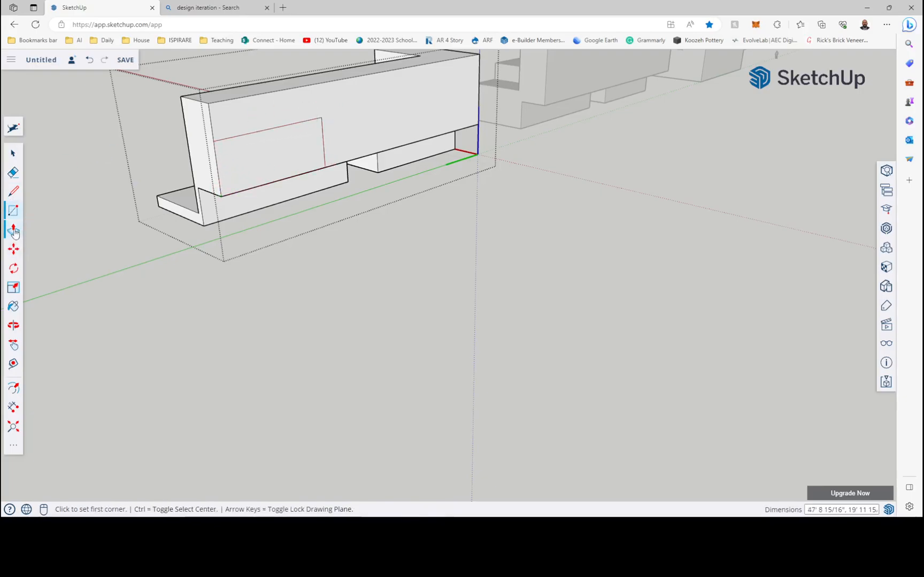
{"action": "left_click", "coordinate": [222, 182]}
{"action": "left_click", "coordinate": [22, 233]}
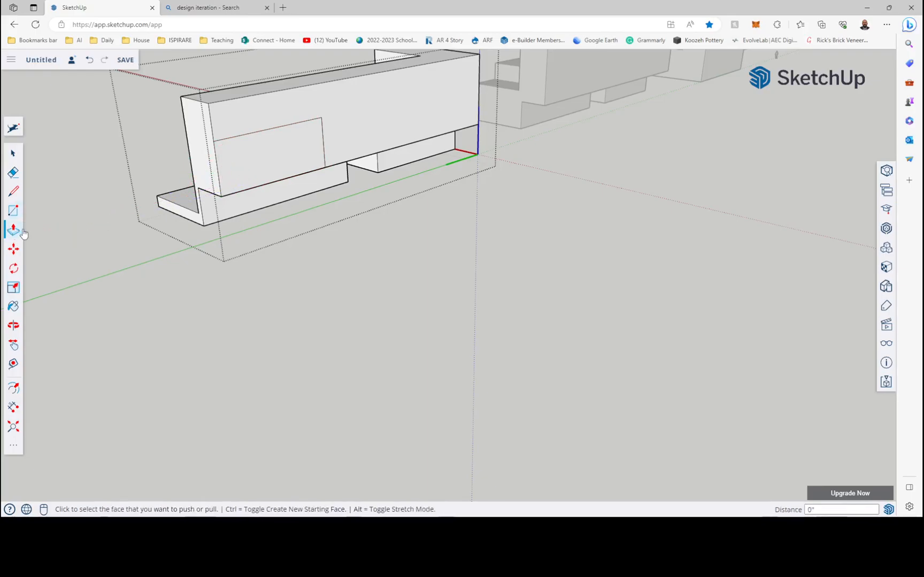
{"action": "left_click", "coordinate": [257, 176]}
{"action": "left_click", "coordinate": [245, 165]}
{"action": "left_click", "coordinate": [373, 151]}
- Examine the third block from the rear, front and above alongside the other two iterations
{"action": "middle_click_drag", "start_coordinate": [421, 127], "coordinate": [373, 275]}
{"action": "mouse_move", "coordinate": [415, 196]}
{"action": "middle_mouse_down"}
{"action": "mouse_move", "coordinate": [173, 143]}
{"action": "mouse_move", "coordinate": [439, 111]}
{"action": "mouse_move", "coordinate": [553, 72]}
{"action": "mouse_move", "coordinate": [405, 72]}
{"action": "mouse_move", "coordinate": [295, 198]}
{"action": "mouse_move", "coordinate": [637, 245]}
{"action": "mouse_move", "coordinate": [414, 291]}
{"action": "mouse_move", "coordinate": [485, 285]}
{"action": "mouse_move", "coordinate": [344, 241]}
{"action": "mouse_move", "coordinate": [546, 270]}
{"action": "mouse_move", "coordinate": [576, 246]}
{"action": "mouse_move", "coordinate": [351, 216]}
{"action": "middle_mouse_up"}
{"action": "mouse_move", "coordinate": [447, 179]}
{"action": "middle_mouse_down"}
{"action": "mouse_move", "coordinate": [259, 209]}
{"action": "mouse_move", "coordinate": [274, 230]}
{"action": "mouse_move", "coordinate": [437, 200]}
{"action": "mouse_move", "coordinate": [470, 249]}
{"action": "mouse_move", "coordinate": [299, 277]}
{"action": "mouse_move", "coordinate": [184, 223]}
{"action": "mouse_move", "coordinate": [186, 140]}
{"action": "mouse_move", "coordinate": [377, 209]}
{"action": "mouse_move", "coordinate": [778, 182]}
{"action": "mouse_move", "coordinate": [834, 187]}
{"action": "middle_mouse_up"}
{"action": "mouse_move", "coordinate": [236, 285]}
{"action": "middle_mouse_down"}
{"action": "mouse_move", "coordinate": [582, 265]}
{"action": "mouse_move", "coordinate": [617, 279]}
{"action": "mouse_move", "coordinate": [736, 242]}
{"action": "middle_mouse_up"}
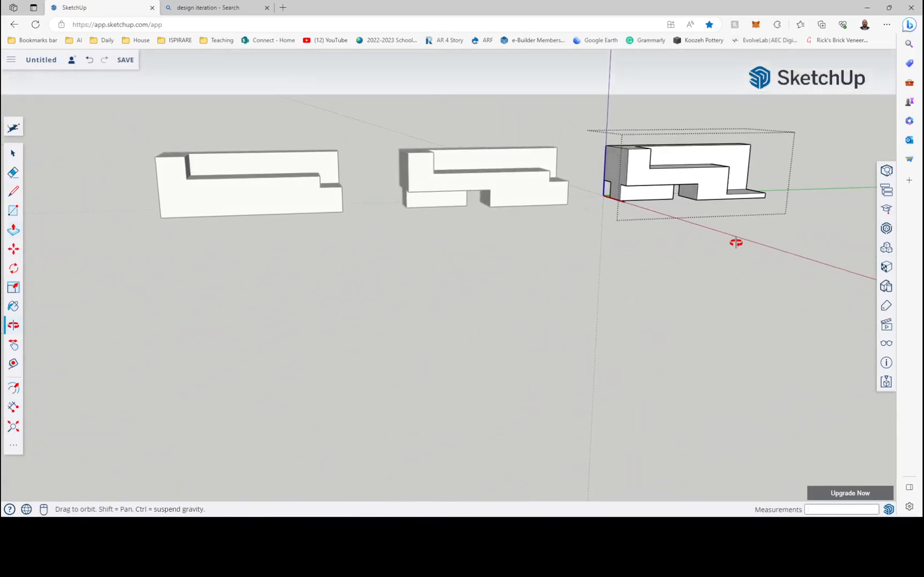
{"action": "scroll", "coordinate": [177, 204], "scroll_direction": "down", "scroll_amount": 4}
{"action": "middle_click_drag", "start_coordinate": [347, 202], "coordinate": [493, 254]}
{"action": "scroll", "coordinate": [572, 170], "scroll_direction": "up", "scroll_amount": 2}
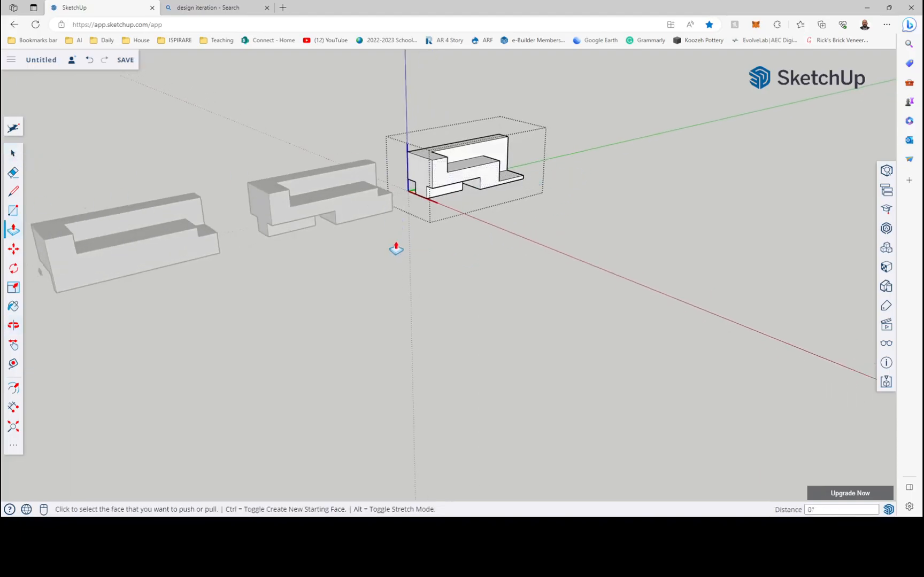
- Close the third component and select the three blocks one after another to compare the design iterations
{"action": "left_click", "coordinate": [13, 153]}
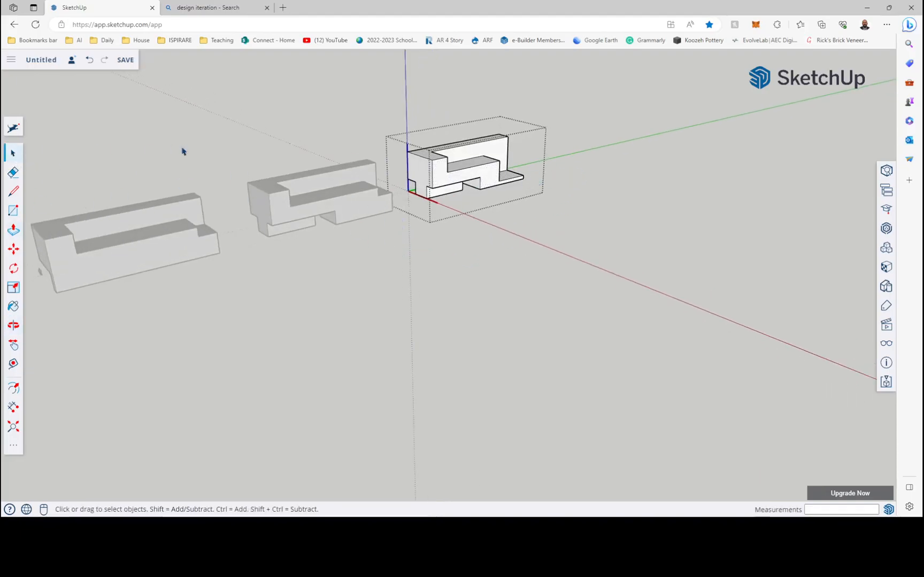
{"action": "left_click", "coordinate": [197, 167]}
{"action": "left_click", "coordinate": [123, 240]}
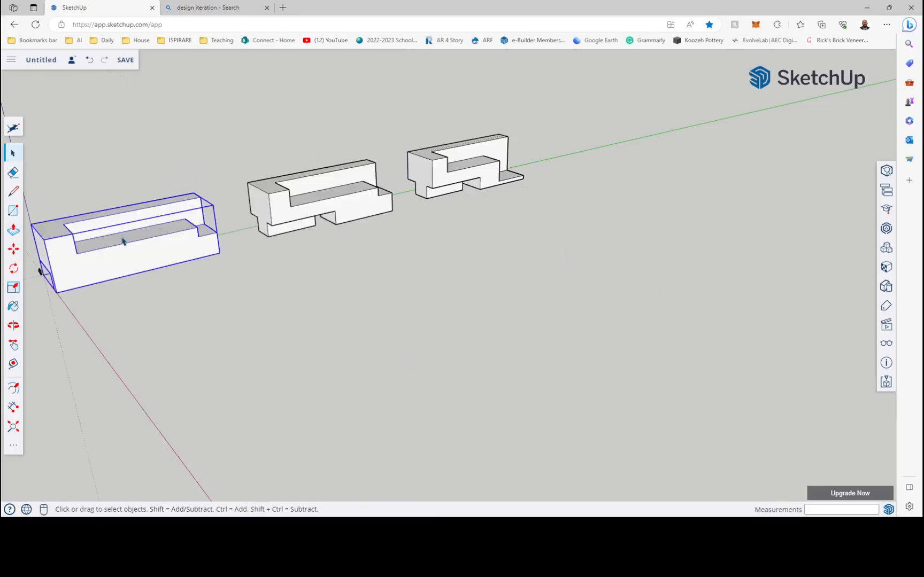
{"action": "left_click", "coordinate": [321, 198]}
{"action": "left_click", "coordinate": [448, 157]}
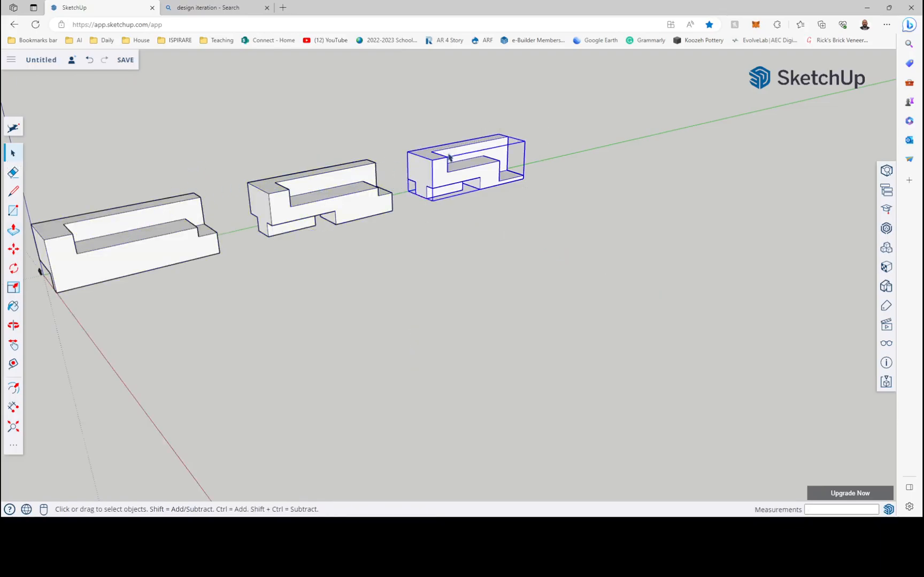
{"action": "right_click", "coordinate": [487, 163]}
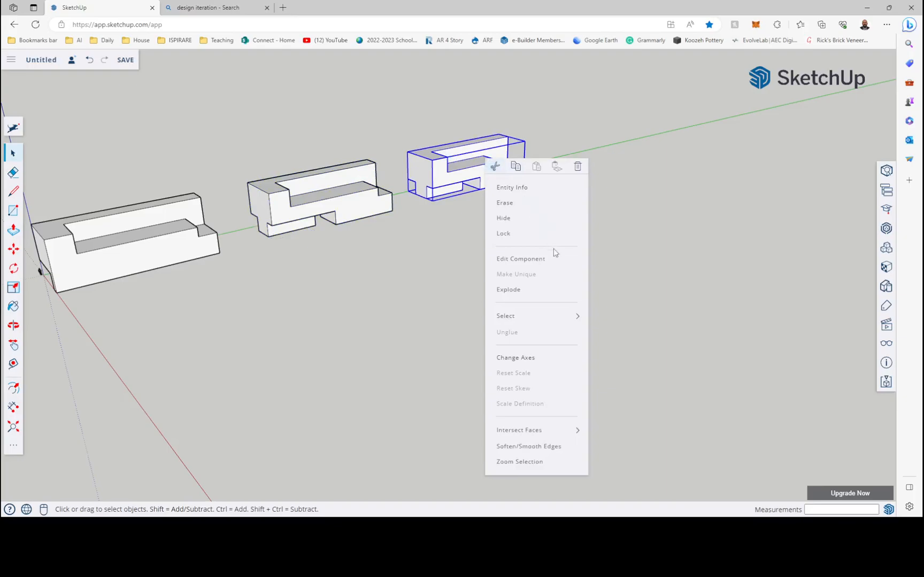
{"action": "left_click", "coordinate": [463, 220]}
- Copy the third block 200' along the green axis to start the fourth iteration
{"action": "left_click", "coordinate": [428, 184]}
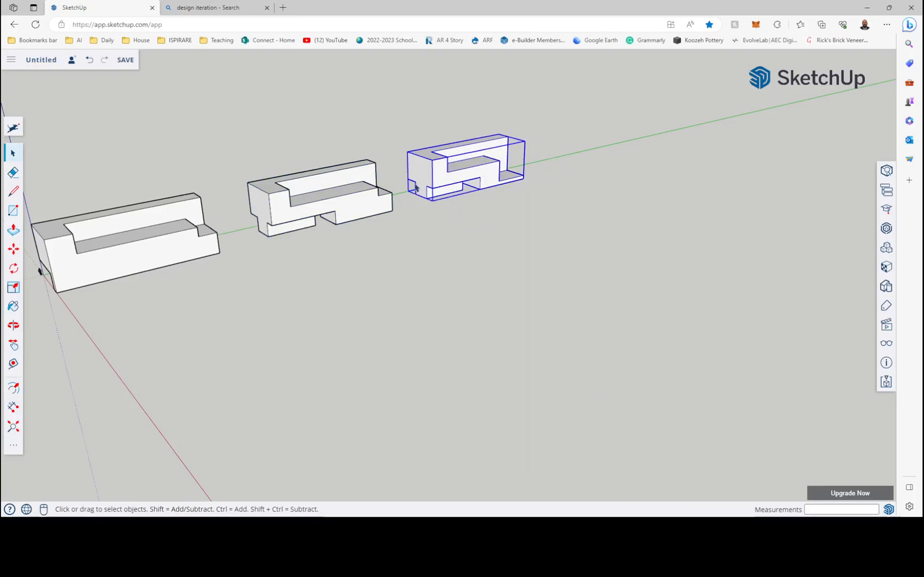
{"action": "left_click", "coordinate": [13, 249]}
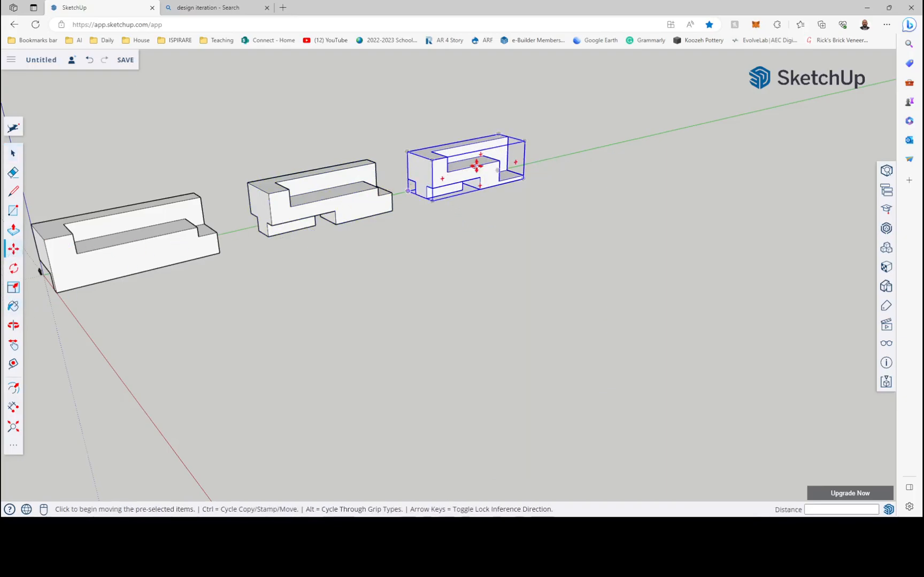
{"action": "left_click", "coordinate": [525, 182]}
{"action": "key", "text": "ctrl"}
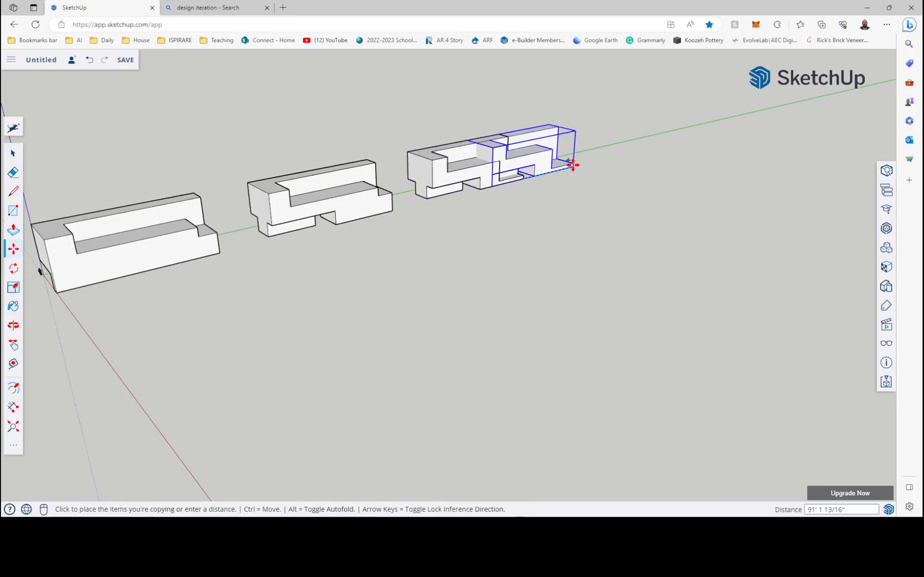
{"action": "type", "text": "200"}
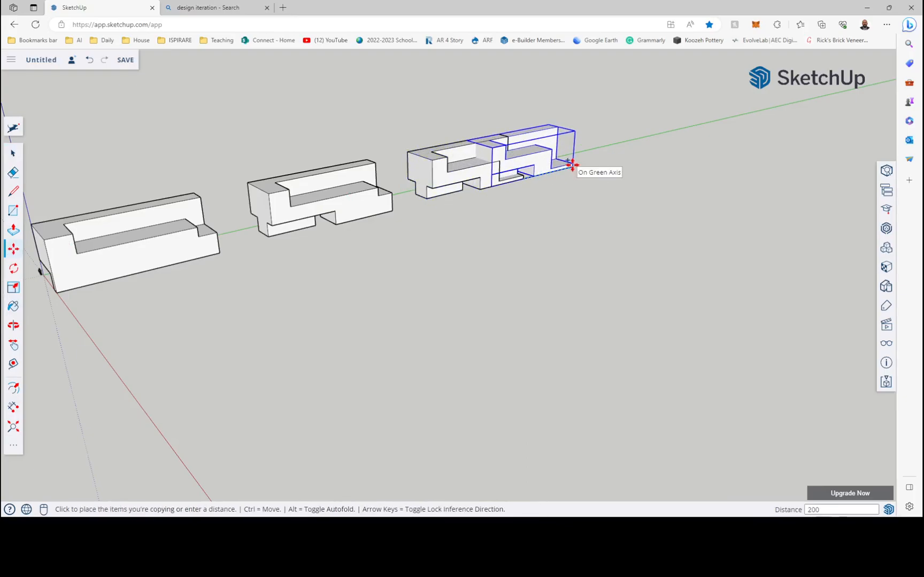
{"action": "type", "text": "'"}
{"action": "key", "text": "Return"}
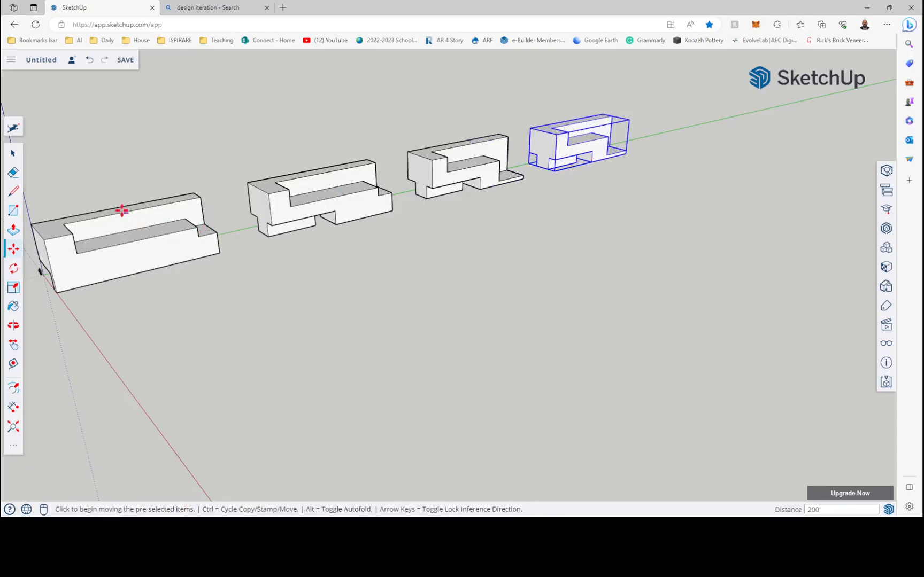
- Open the fourth block for editing and draw a rectangle about 24' 3" by 15' 6" from the upper outer corner of its end face
{"action": "left_click", "coordinate": [13, 154]}
{"action": "scroll", "coordinate": [629, 155], "scroll_direction": "up", "scroll_amount": 10}
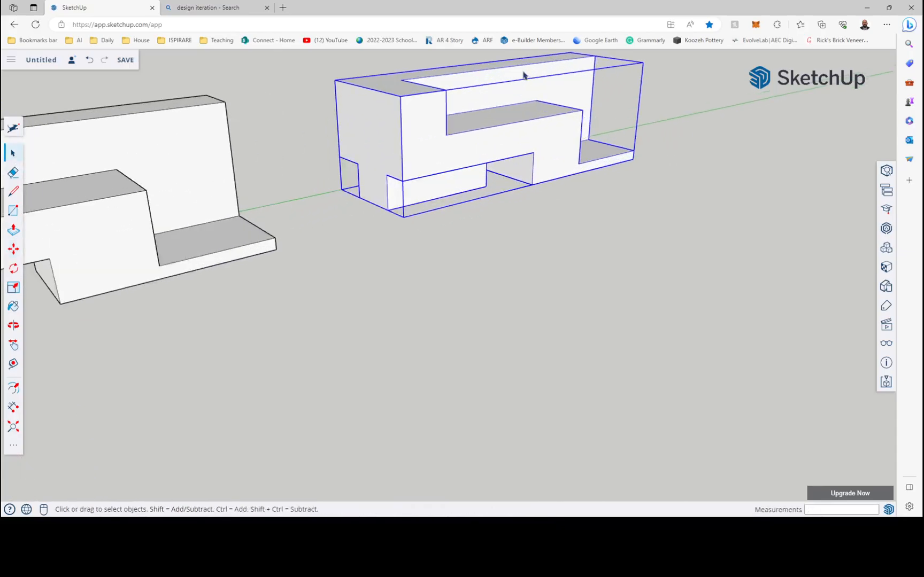
{"action": "scroll", "coordinate": [459, 270], "scroll_direction": "down", "scroll_amount": 1}
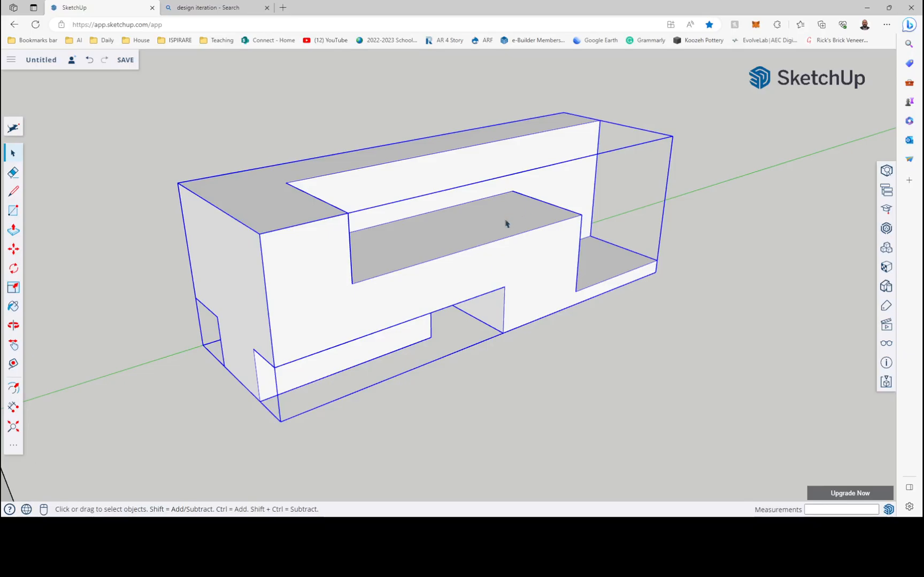
{"action": "double_click", "coordinate": [234, 318]}
{"action": "middle_click_drag", "start_coordinate": [235, 318], "coordinate": [300, 275]}
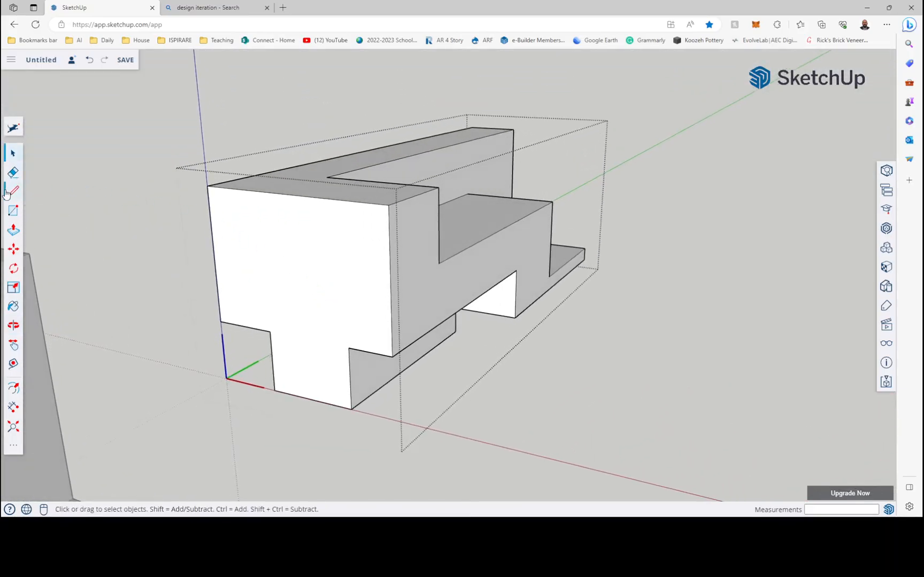
{"action": "left_click", "coordinate": [14, 211]}
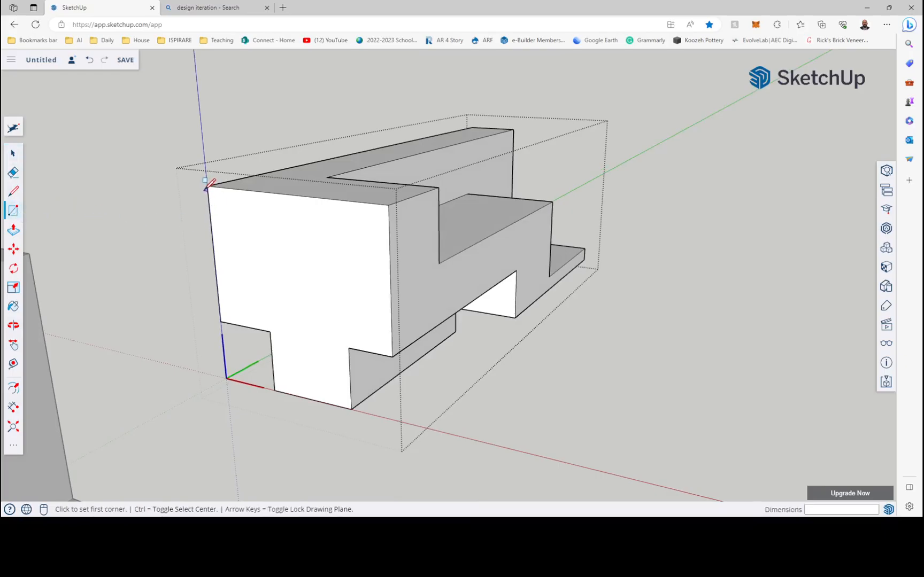
{"action": "left_click", "coordinate": [208, 186]}
{"action": "left_click", "coordinate": [297, 264]}
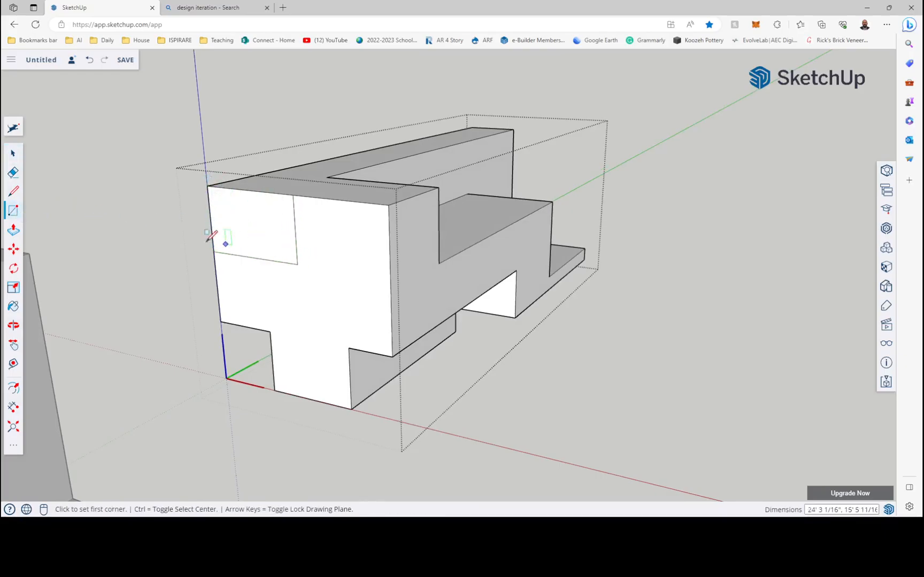
- Push the rectangle on the end face in about 5' 9 5/16" to form a corner recess
{"action": "left_click", "coordinate": [14, 229]}
{"action": "left_click", "coordinate": [277, 255]}
{"action": "left_click", "coordinate": [272, 257]}
{"action": "middle_click_drag", "start_coordinate": [271, 258], "coordinate": [476, 299]}
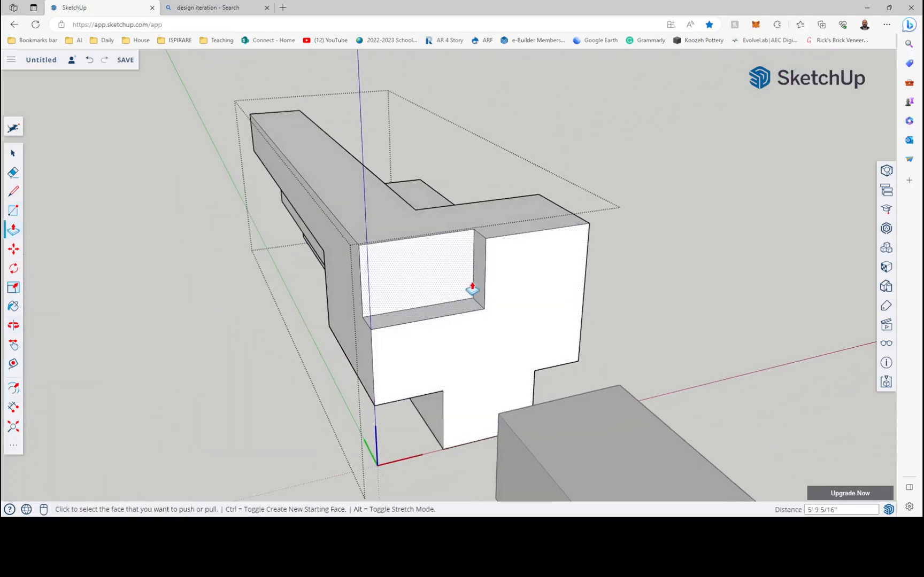
- Widen the corner recess across the end face and push its ledge down about 12' 1 15/16"
{"action": "left_click", "coordinate": [483, 285]}
{"action": "left_click", "coordinate": [537, 274]}
{"action": "left_click", "coordinate": [522, 302]}
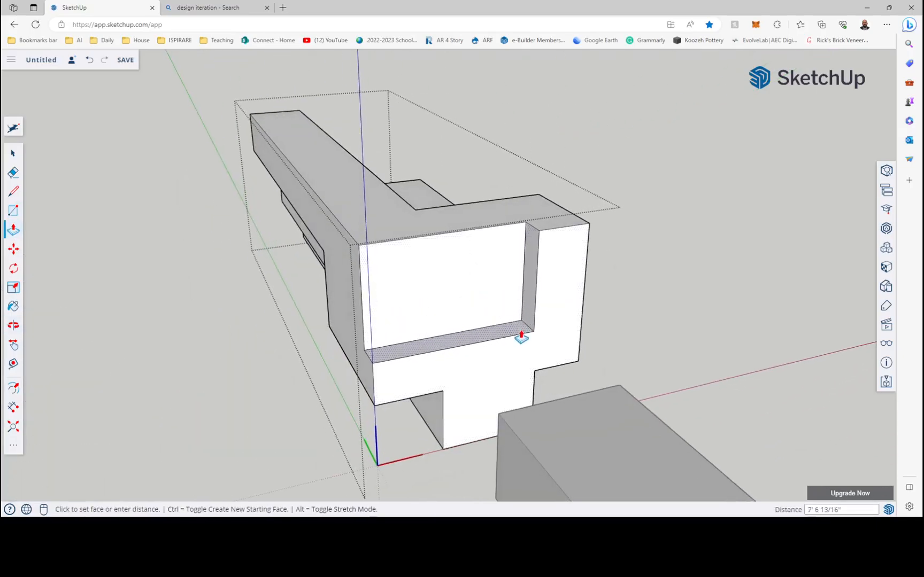
{"action": "left_click", "coordinate": [522, 352]}
{"action": "middle_click_drag", "start_coordinate": [521, 353], "coordinate": [484, 323]}
- Pull the side face of the corner recess back about 7' 11/16" to narrow the recess
{"action": "scroll", "coordinate": [509, 315], "scroll_direction": "down", "scroll_amount": 5}
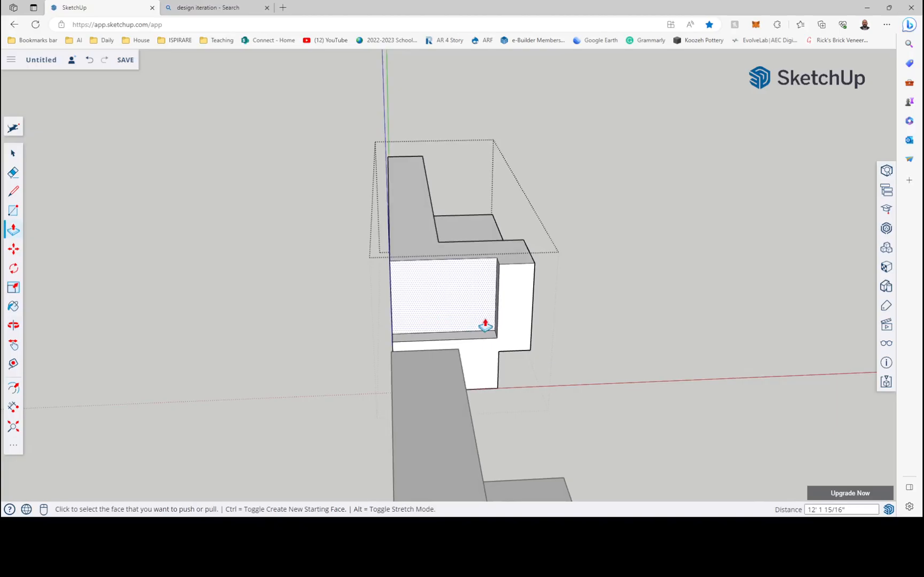
{"action": "scroll", "coordinate": [496, 348], "scroll_direction": "up", "scroll_amount": 2}
{"action": "scroll", "coordinate": [496, 348], "scroll_direction": "up", "scroll_amount": 3}
{"action": "left_click", "coordinate": [500, 315]}
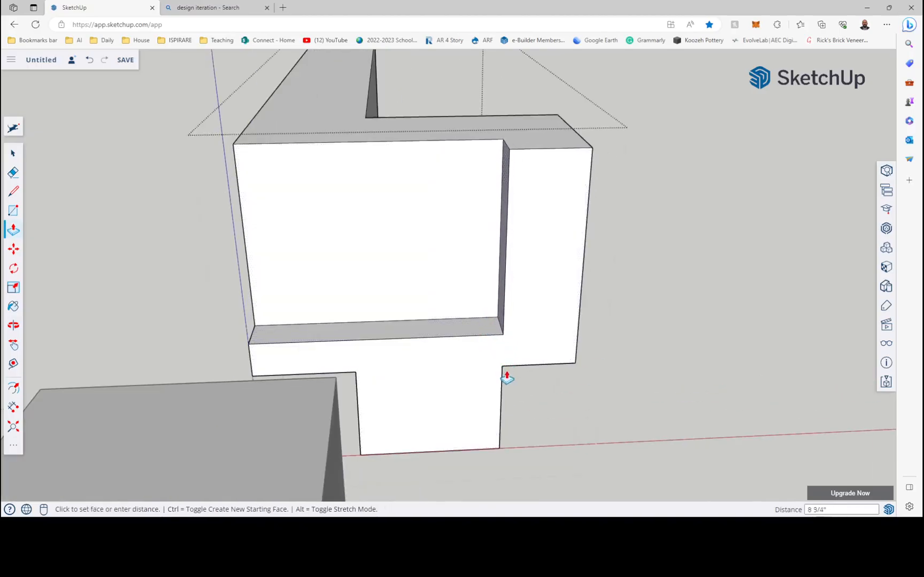
{"action": "left_click", "coordinate": [503, 379]}
{"action": "middle_click_drag", "start_coordinate": [505, 379], "coordinate": [243, 363]}
{"action": "left_click", "coordinate": [471, 307]}
{"action": "left_click", "coordinate": [426, 317]}
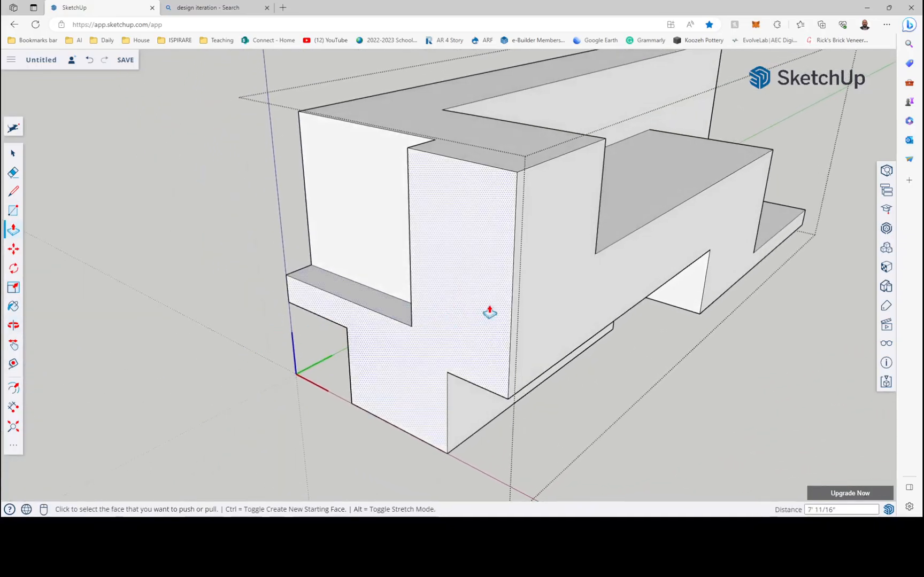
- Draw a rectangle on the long side face from its vertical corner edge and push it in to cut a corner notch
{"action": "middle_click_drag", "start_coordinate": [514, 288], "coordinate": [379, 290]}
{"action": "left_click", "coordinate": [14, 211]}
{"action": "left_click", "coordinate": [456, 225]}
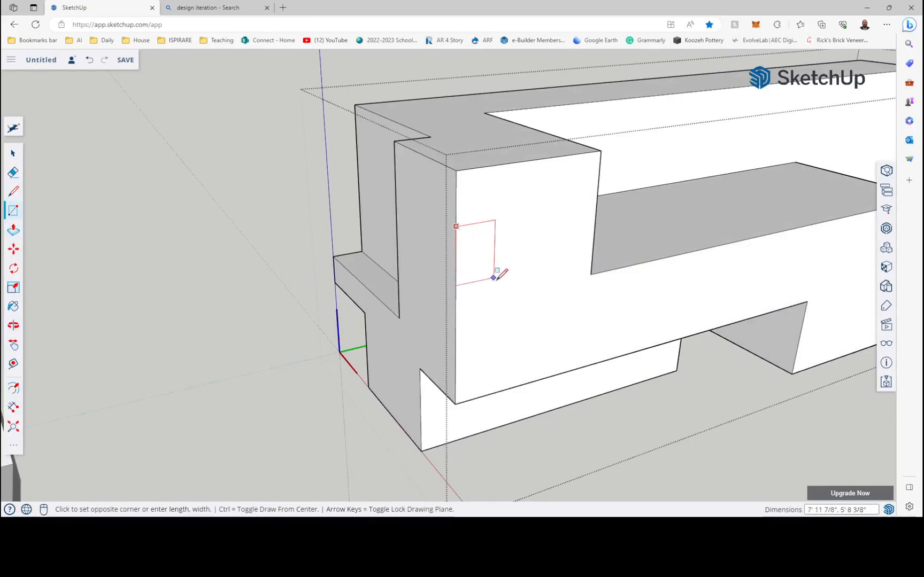
{"action": "left_click", "coordinate": [492, 308]}
{"action": "left_click", "coordinate": [20, 234]}
{"action": "left_click", "coordinate": [474, 303]}
{"action": "left_click", "coordinate": [431, 291]}
{"action": "middle_click_drag", "start_coordinate": [430, 292], "coordinate": [464, 324]}
- Push the notch's inner side face about 1' 11 11/16" to line up with the edge of the leg below
{"action": "left_click", "coordinate": [489, 384]}
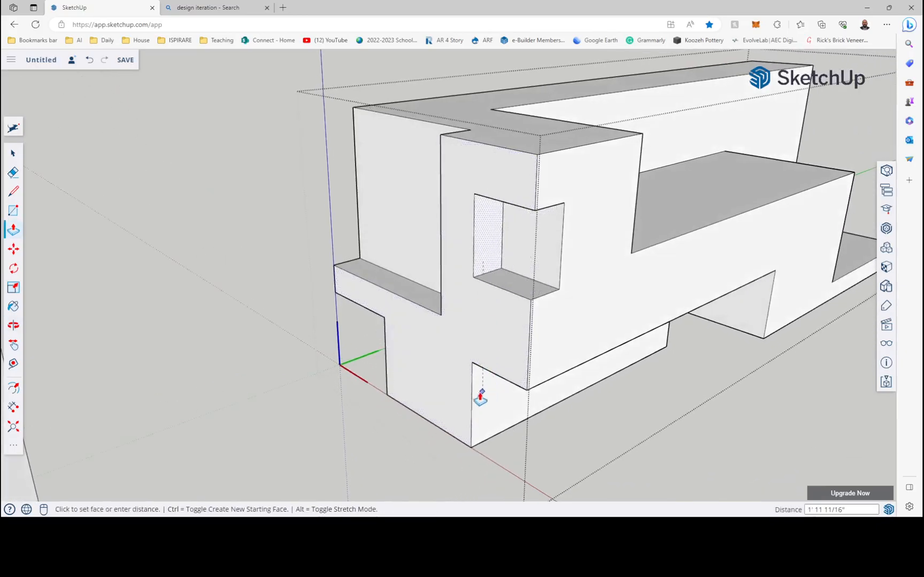
{"action": "left_click", "coordinate": [472, 398]}
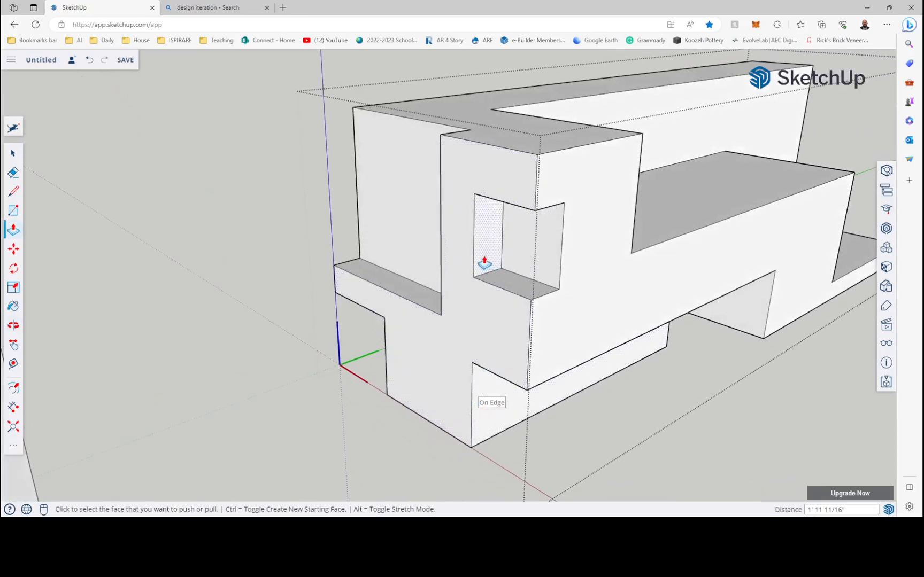
{"action": "left_click", "coordinate": [485, 263]}
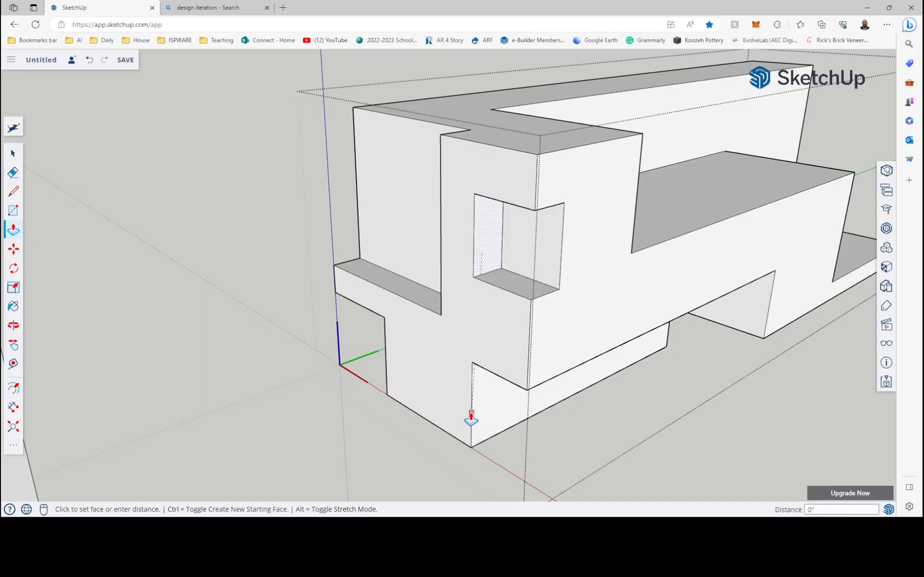
{"action": "left_click", "coordinate": [471, 419]}
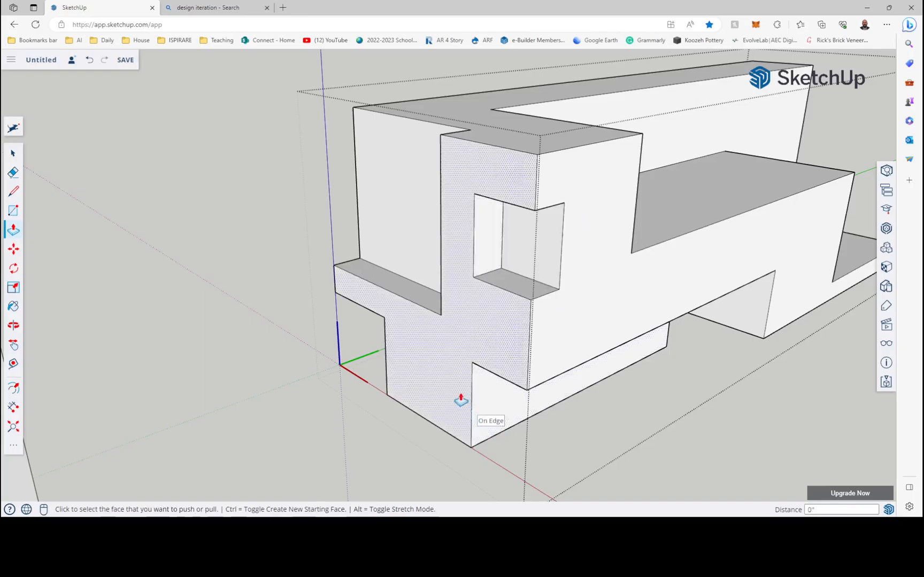
- Close the fourth component and compare the whole row to check which blocks the edits affected
{"action": "left_click", "coordinate": [13, 154]}
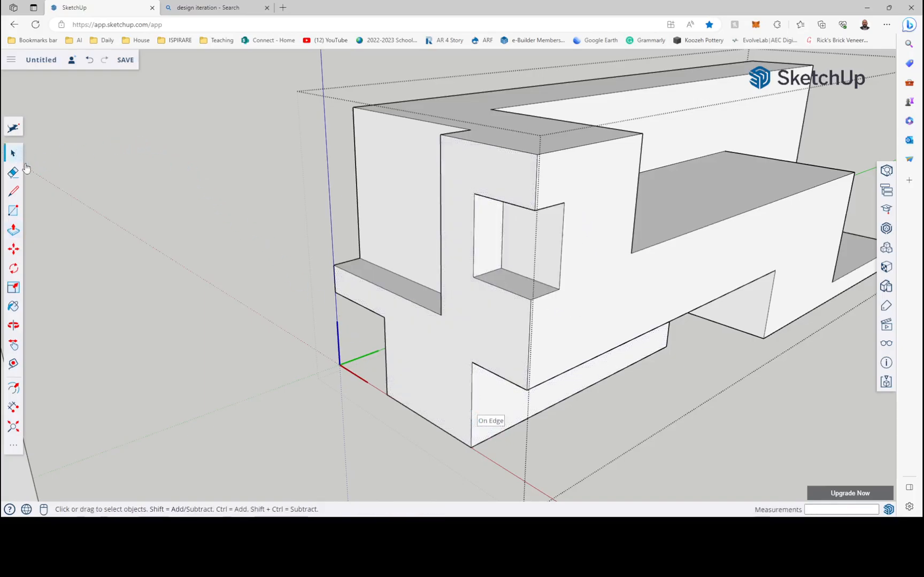
{"action": "scroll", "coordinate": [213, 231], "scroll_direction": "down", "scroll_amount": 10}
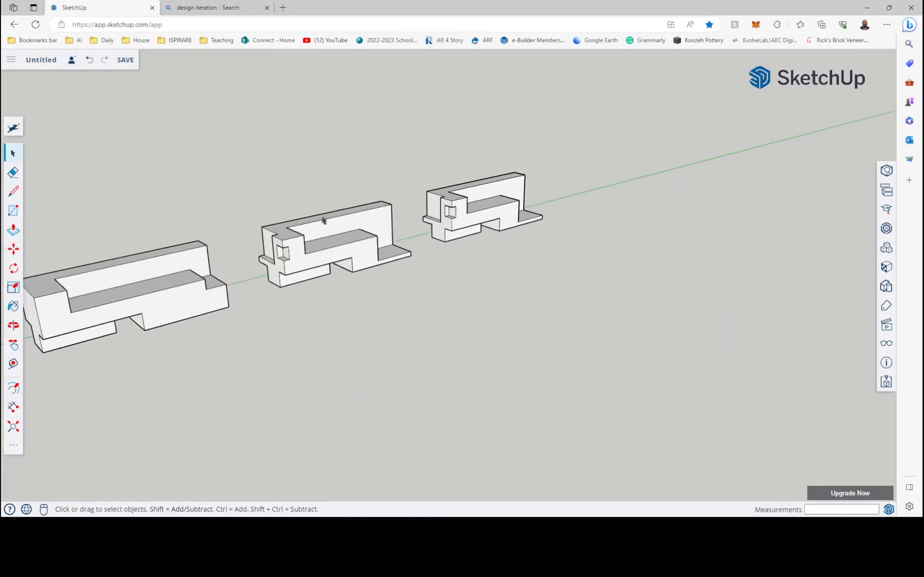
{"action": "left_click", "coordinate": [13, 426]}
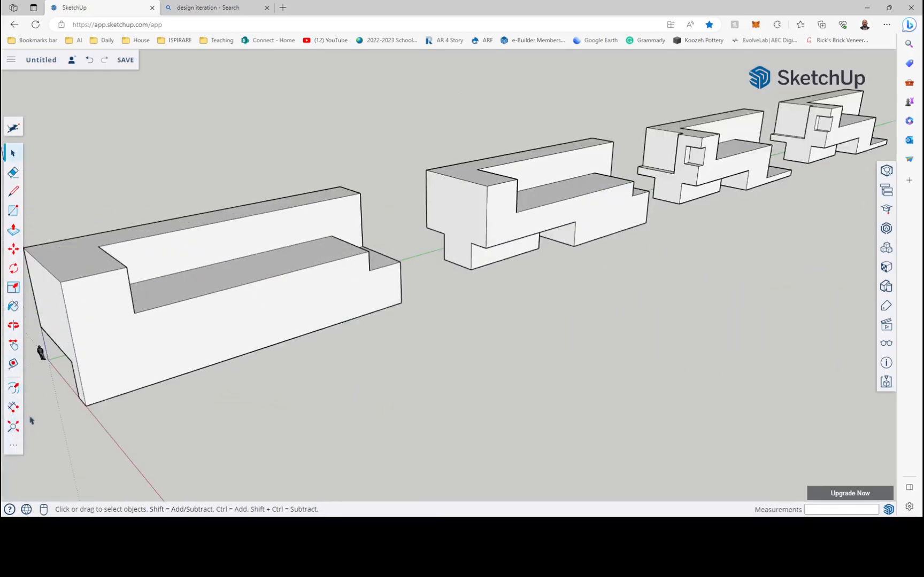
{"action": "scroll", "coordinate": [120, 351], "scroll_direction": "down", "scroll_amount": 1}
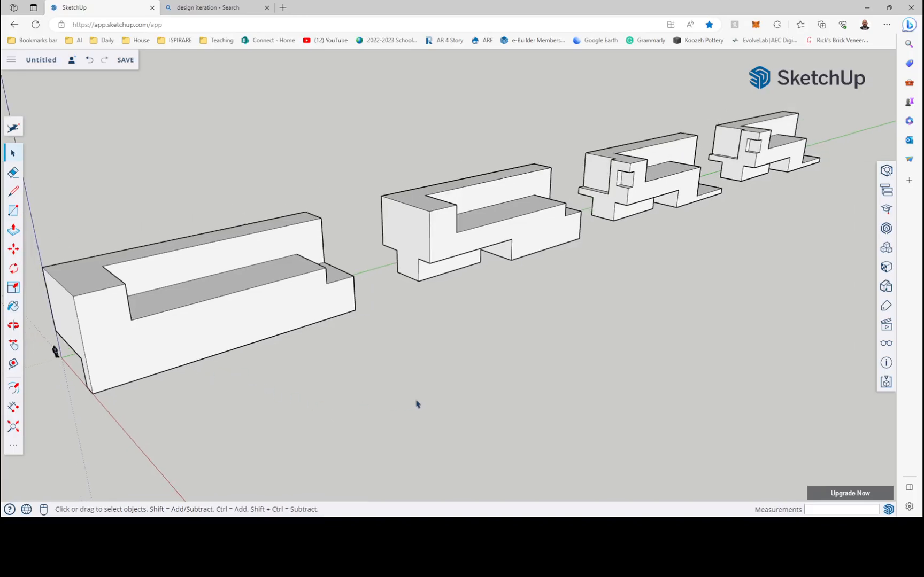
{"action": "middle_click_drag", "start_coordinate": [428, 386], "coordinate": [323, 374]}
{"action": "scroll", "coordinate": [261, 380], "scroll_direction": "down", "scroll_amount": 4}
{"action": "scroll", "coordinate": [670, 236], "scroll_direction": "up", "scroll_amount": 8}
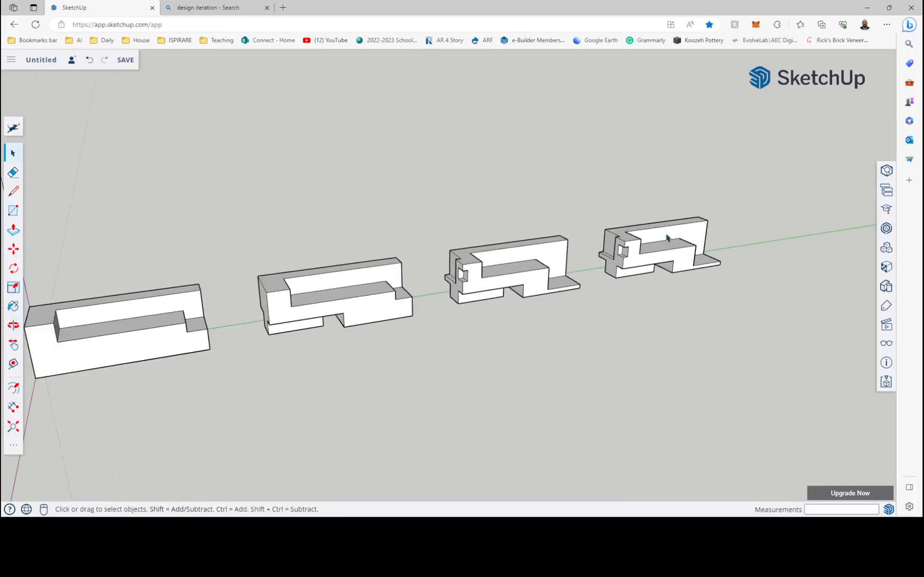
{"action": "scroll", "coordinate": [513, 297], "scroll_direction": "down", "scroll_amount": 3}
{"action": "middle_click_drag", "start_coordinate": [448, 353], "coordinate": [553, 305]}
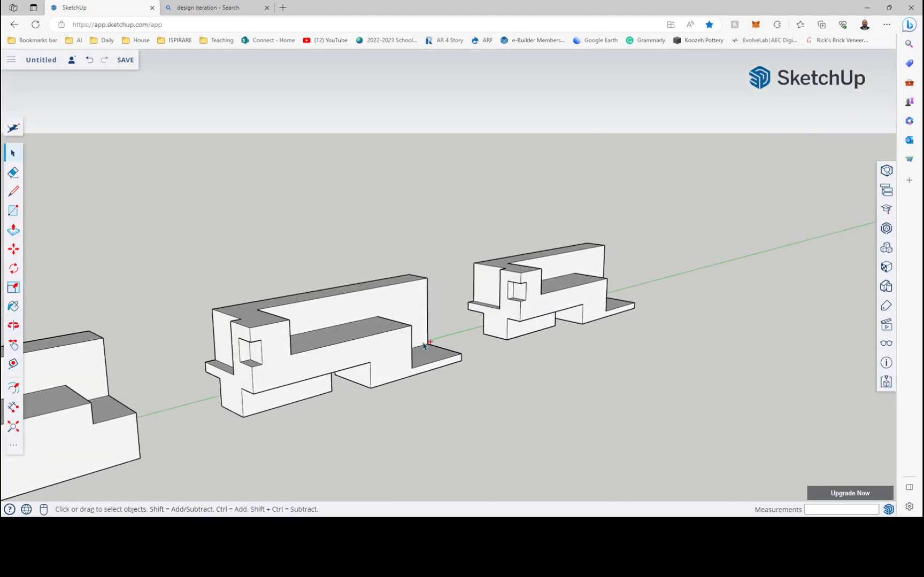
- Undo the recess and notch edits on the fourth block and close the component
{"action": "key", "text": "ctrl+z"}
{"action": "key", "text": "ctrl+z"}
{"action": "key", "text": "ctrl+z"}
{"action": "key", "text": "ctrl+z"}
{"action": "key", "text": "ctrl+z"}
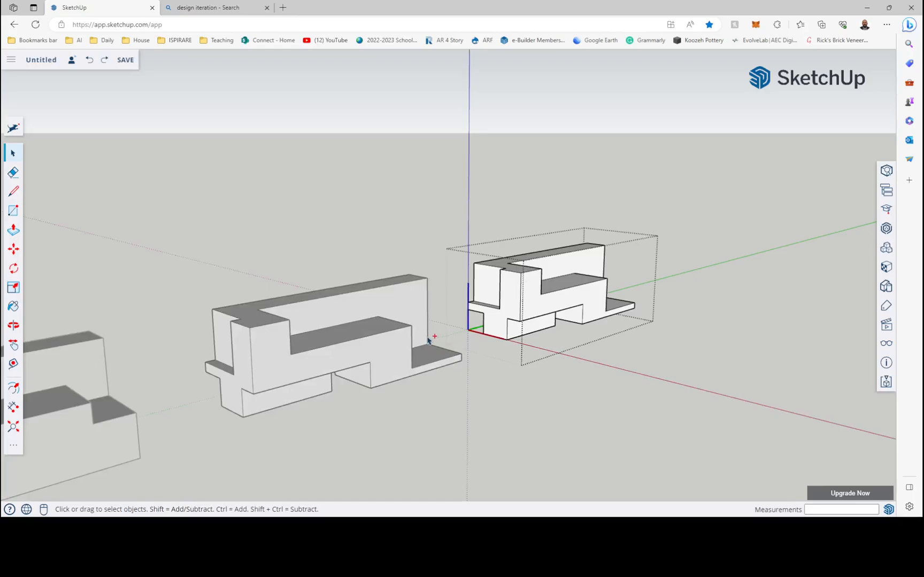
{"action": "key", "text": "ctrl+z"}
{"action": "key", "text": "ctrl+z"}
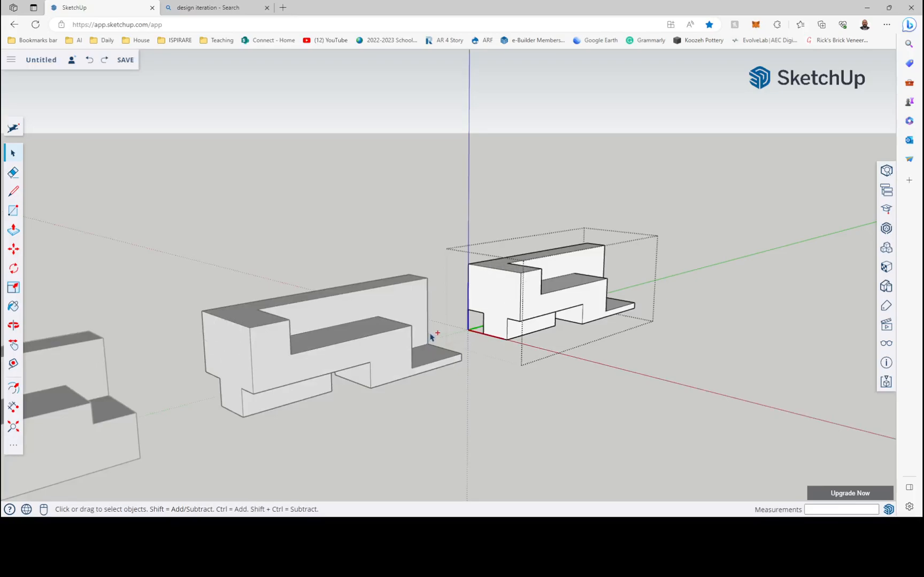
{"action": "left_click", "coordinate": [448, 340]}
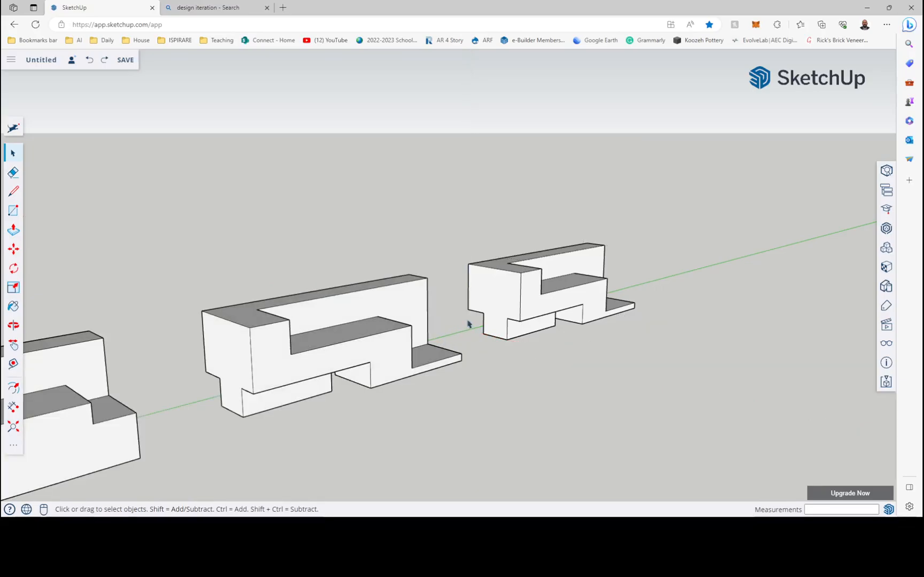
- Make the fourth block unique and open it for editing at its end face
{"action": "right_click", "coordinate": [512, 289]}
{"action": "left_click", "coordinate": [559, 322]}
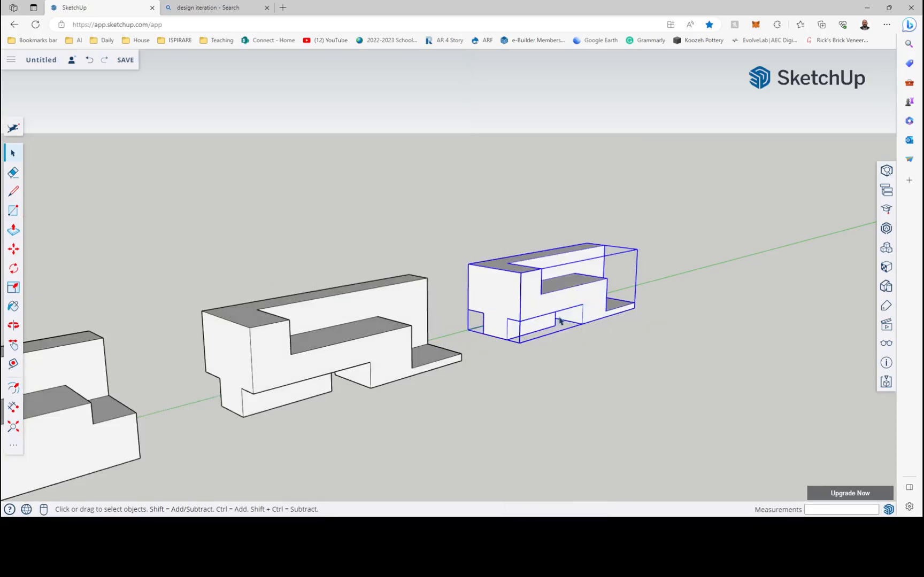
{"action": "double_click", "coordinate": [542, 304]}
{"action": "scroll", "coordinate": [564, 305], "scroll_direction": "up", "scroll_amount": 6}
{"action": "middle_click_drag", "start_coordinate": [353, 354], "coordinate": [661, 382]}
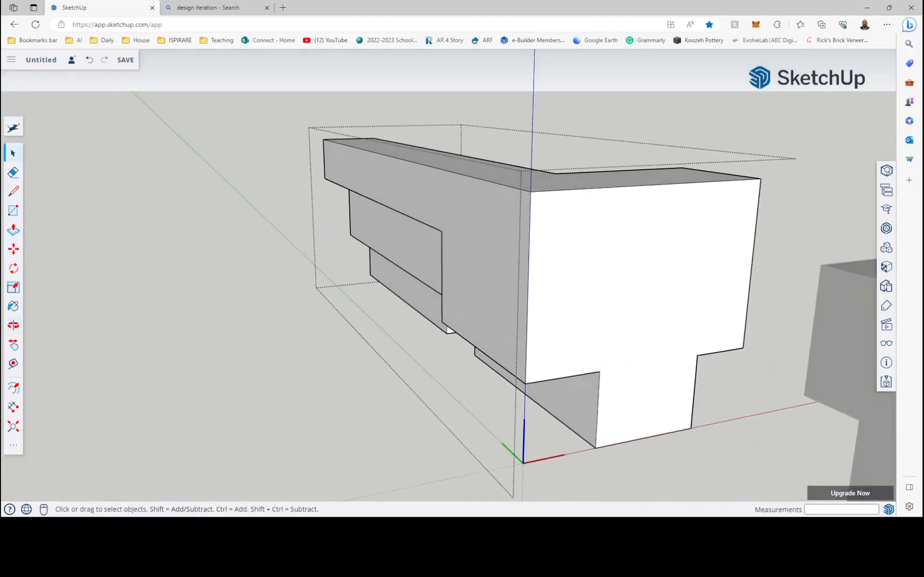
- Draw a rectangle from the upper outer corner of the fourth block's end face and push it in as a corner recess
{"action": "left_click", "coordinate": [13, 211]}
{"action": "left_click", "coordinate": [530, 192]}
{"action": "left_click", "coordinate": [634, 309]}
{"action": "left_click", "coordinate": [14, 230]}
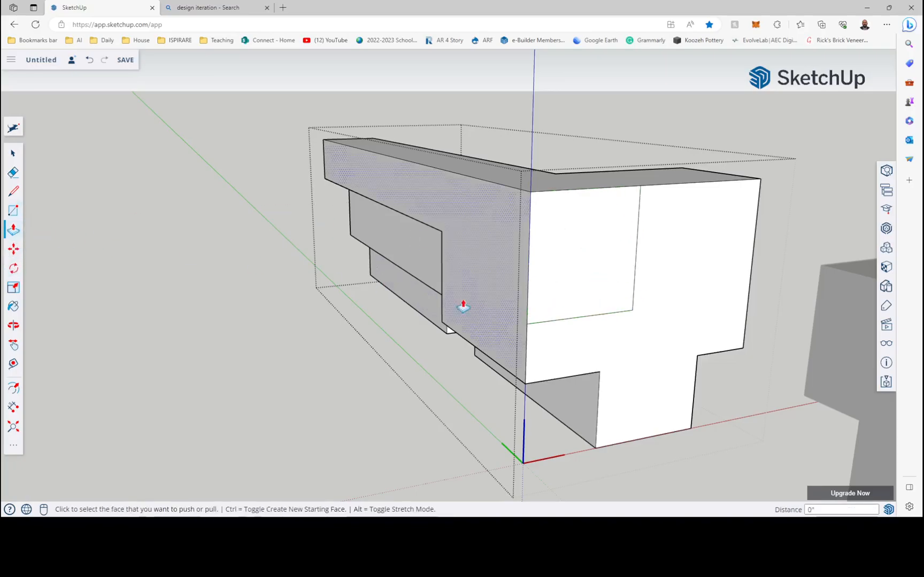
{"action": "left_click", "coordinate": [586, 303]}
{"action": "left_click", "coordinate": [571, 293]}
{"action": "middle_click_drag", "start_coordinate": [571, 294], "coordinate": [638, 323]}
- Lower the ledge of the unique block's recess slightly and push its side face about 8' 7 1/4" to widen it
{"action": "left_click", "coordinate": [638, 323]}
{"action": "left_click", "coordinate": [639, 332]}
{"action": "left_click", "coordinate": [656, 315]}
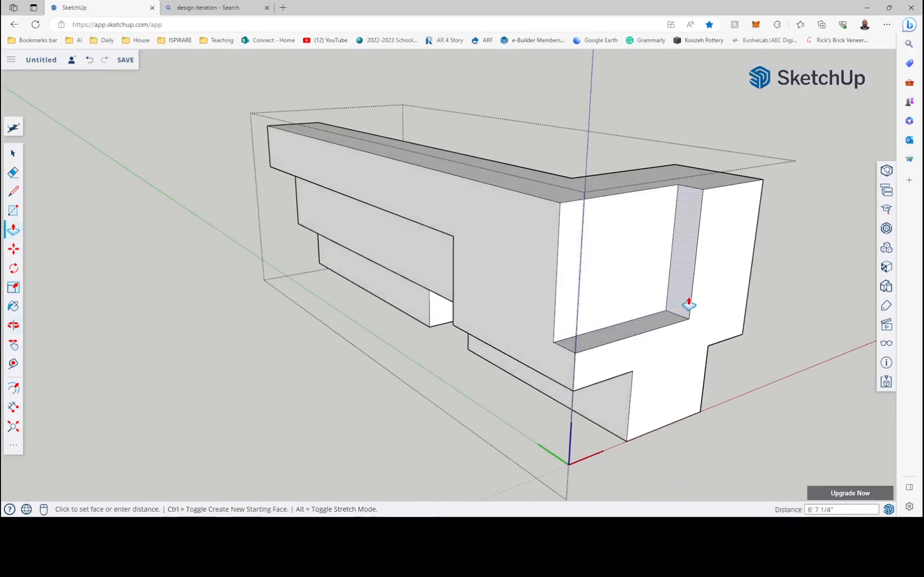
{"action": "left_click", "coordinate": [687, 305]}
- Draw a rectangle about 21' 9" by 7' 1 1/2" on the long side face, starting on its vertical corner edge
{"action": "middle_click_drag", "start_coordinate": [687, 305], "coordinate": [44, 274]}
{"action": "left_click", "coordinate": [13, 210]}
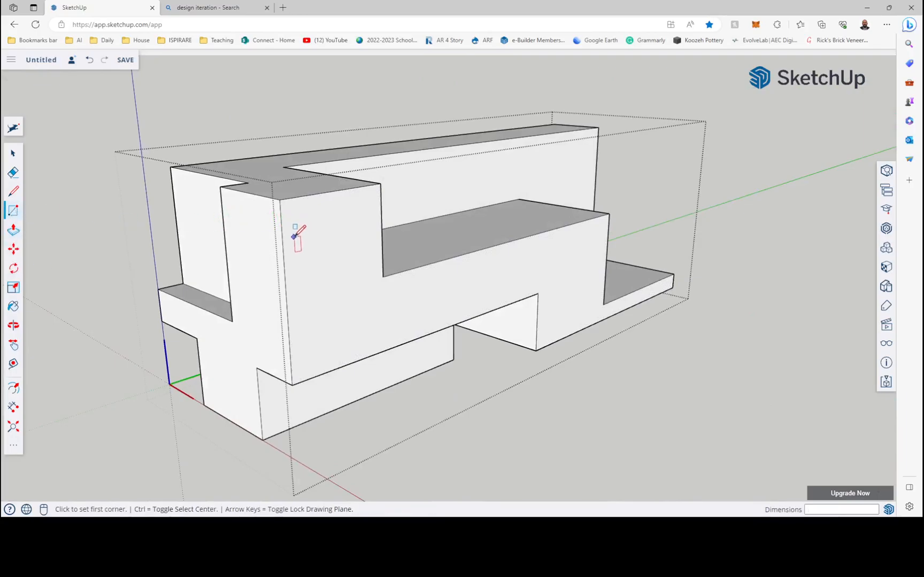
{"action": "left_click", "coordinate": [282, 217]}
{"action": "left_click", "coordinate": [324, 328]}
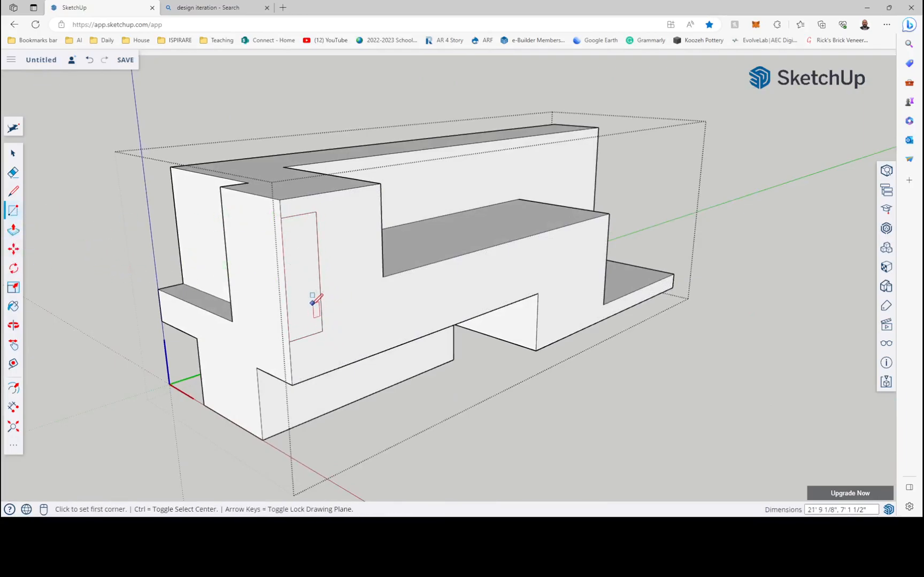
- Push the rectangle on the fourth block's long side inward as a corner recess and widen the recess along that side
{"action": "left_click", "coordinate": [14, 230]}
{"action": "left_click", "coordinate": [305, 316]}
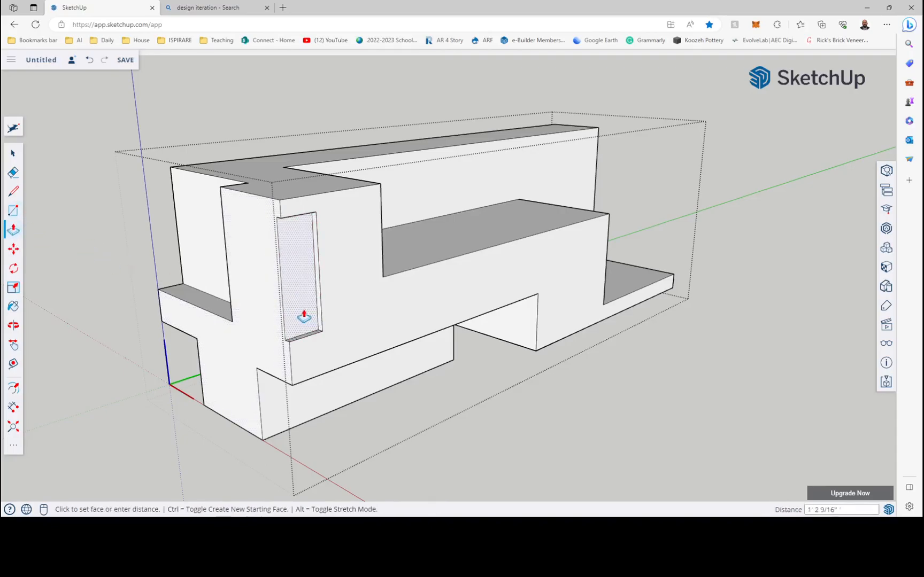
{"action": "left_click", "coordinate": [280, 311]}
{"action": "left_click", "coordinate": [318, 315]}
{"action": "left_click", "coordinate": [355, 308]}
- Lower the corner recess's floor by about 3' 9 11/16" and finish editing the fourth block
{"action": "left_click", "coordinate": [326, 328]}
{"action": "left_click", "coordinate": [325, 348]}
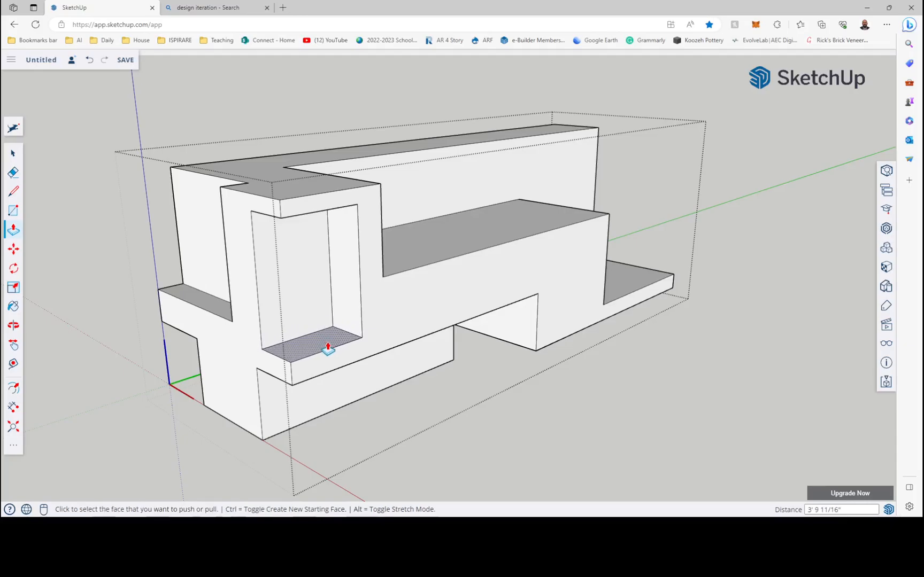
{"action": "left_click", "coordinate": [14, 153]}
{"action": "scroll", "coordinate": [346, 303], "scroll_direction": "down", "scroll_amount": 5}
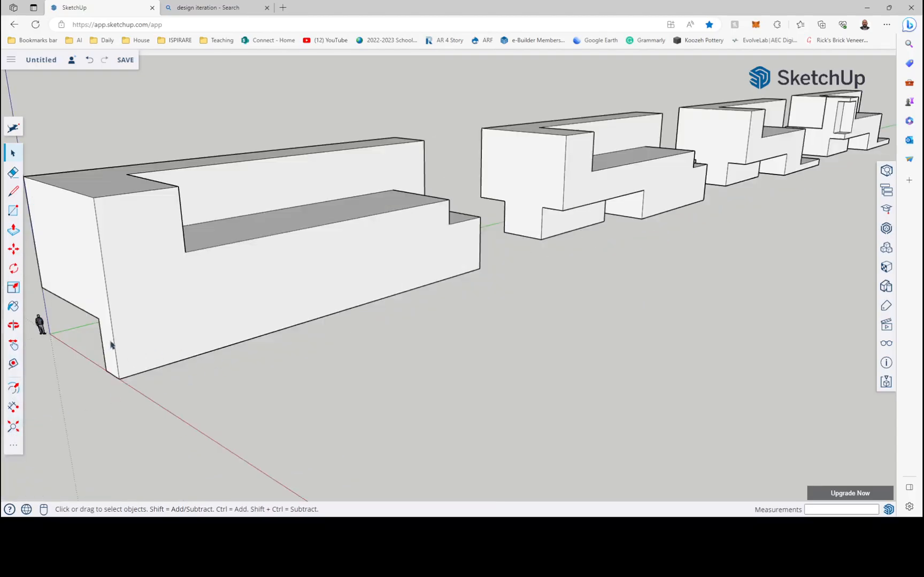
- Review the row of four design iterations, selecting each block in turn from the original to the last copy
{"action": "scroll", "coordinate": [198, 319], "scroll_direction": "down", "scroll_amount": 5}
{"action": "middle_click_drag", "start_coordinate": [303, 350], "coordinate": [259, 324]}
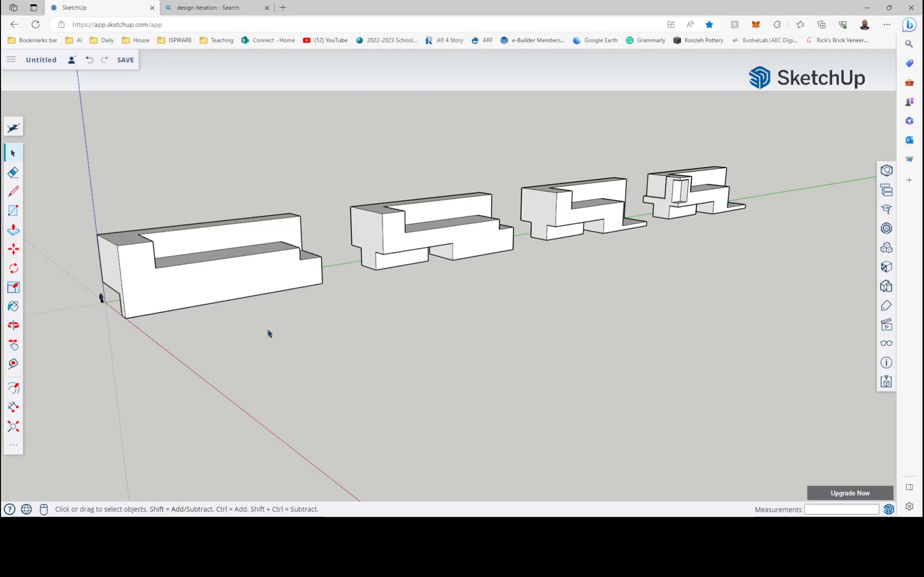
{"action": "key", "text": "o"}
{"action": "left_click_drag", "start_coordinate": [561, 318], "coordinate": [502, 321]}
{"action": "key", "text": "space"}
{"action": "left_click", "coordinate": [195, 238]}
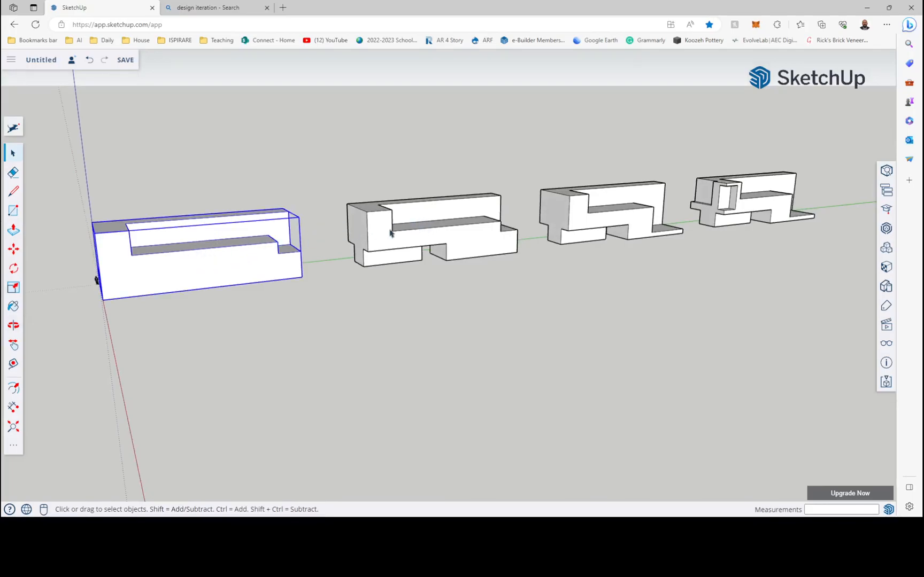
{"action": "left_click", "coordinate": [414, 237]}
{"action": "middle_click_drag", "start_coordinate": [386, 242], "coordinate": [333, 225]}
{"action": "left_click", "coordinate": [602, 216]}
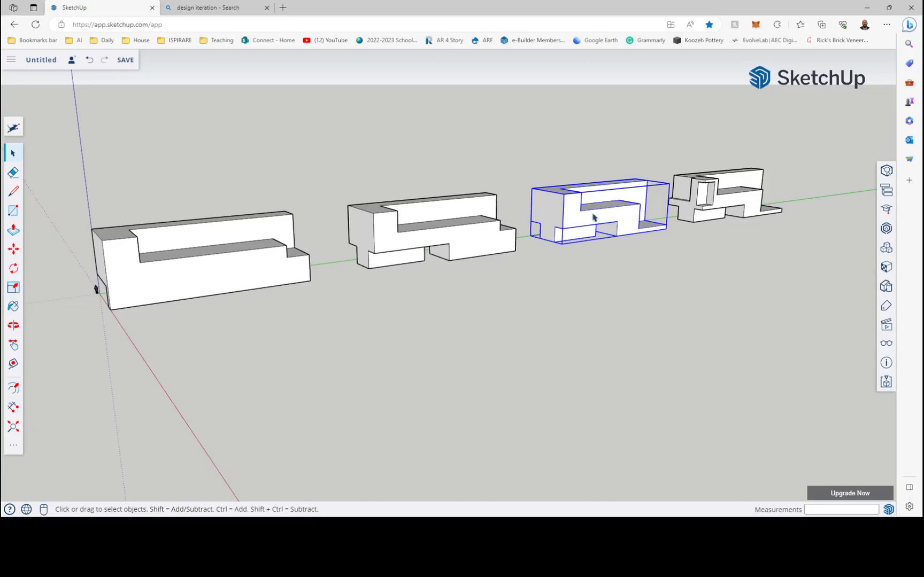
{"action": "left_click", "coordinate": [702, 198]}
{"action": "scroll", "coordinate": [716, 200], "scroll_direction": "down", "scroll_amount": 4}
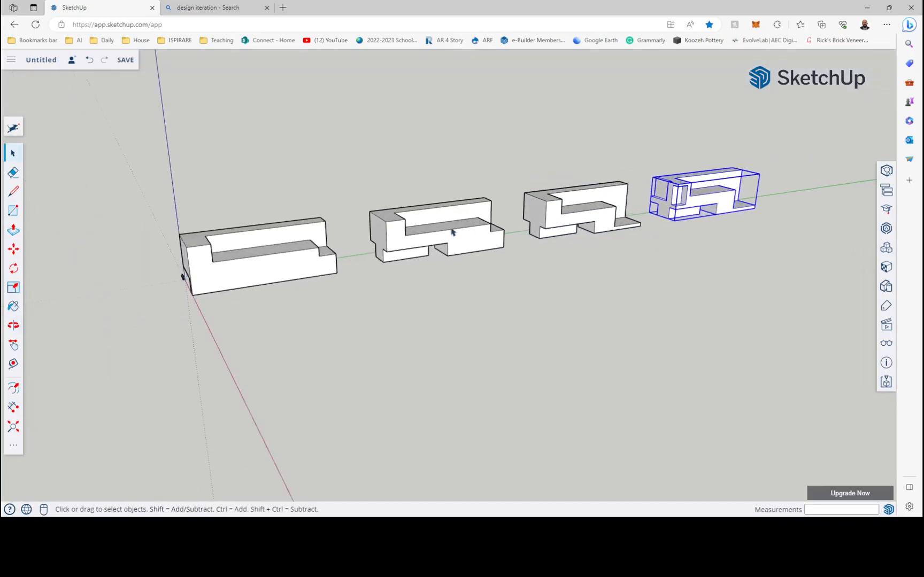
{"action": "scroll", "coordinate": [727, 198], "scroll_direction": "up", "scroll_amount": 3}
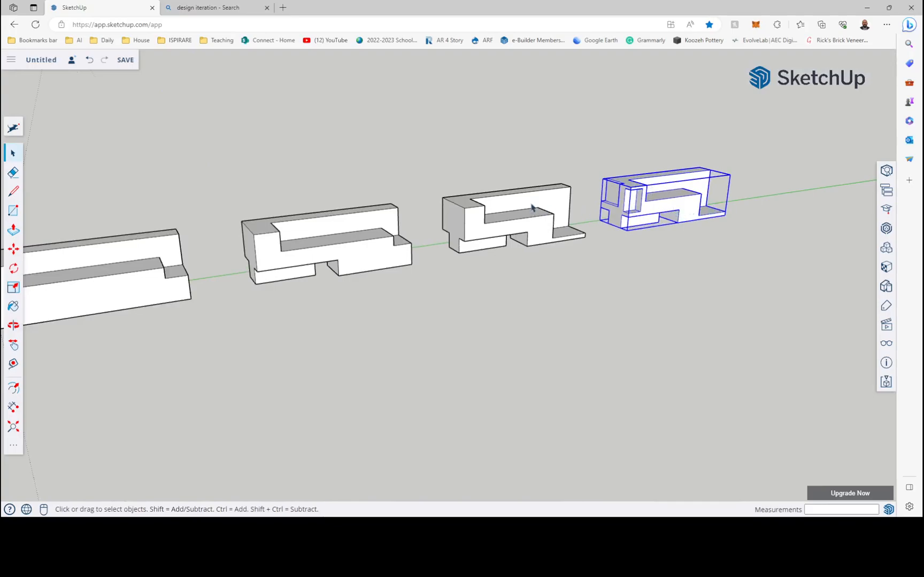
{"action": "scroll", "coordinate": [588, 197], "scroll_direction": "down", "scroll_amount": 4}
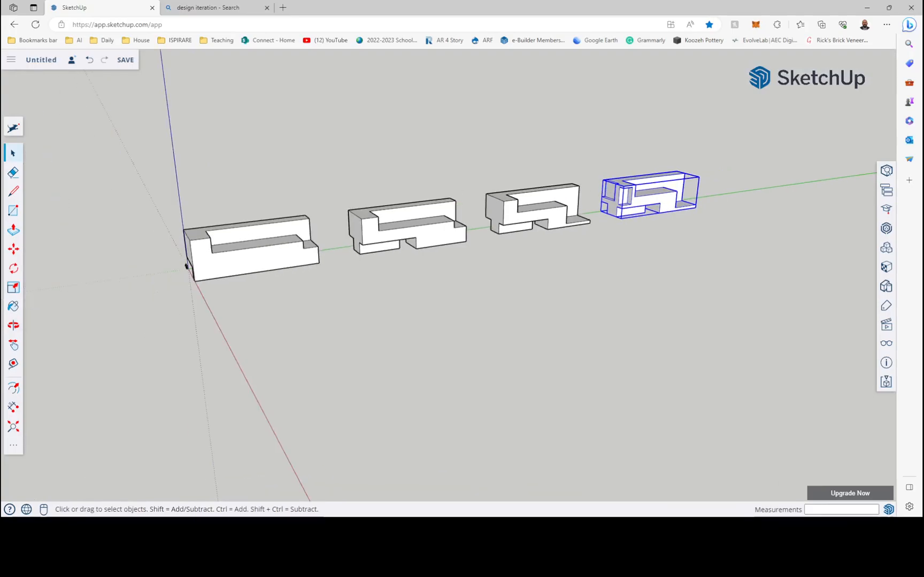